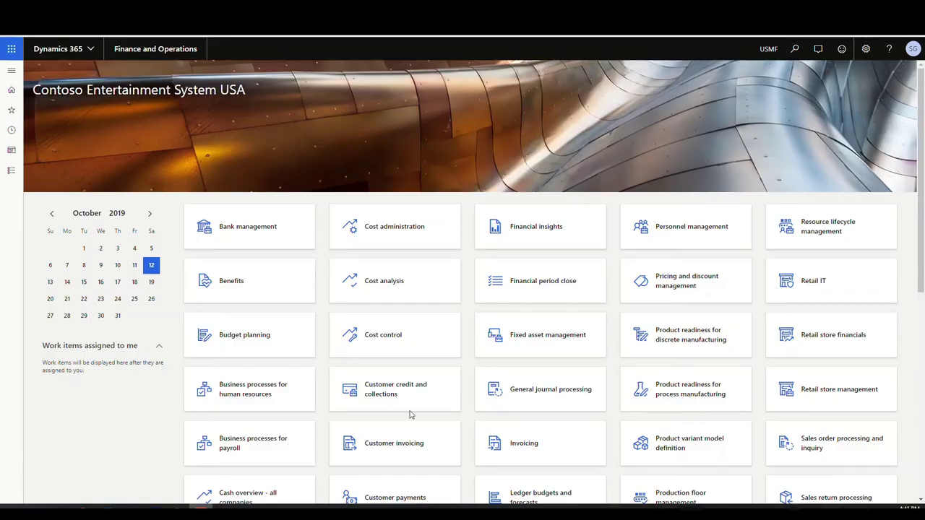
# Open the work exceptions page in the Warehouse management work setup.
pyautogui.click(12, 70)
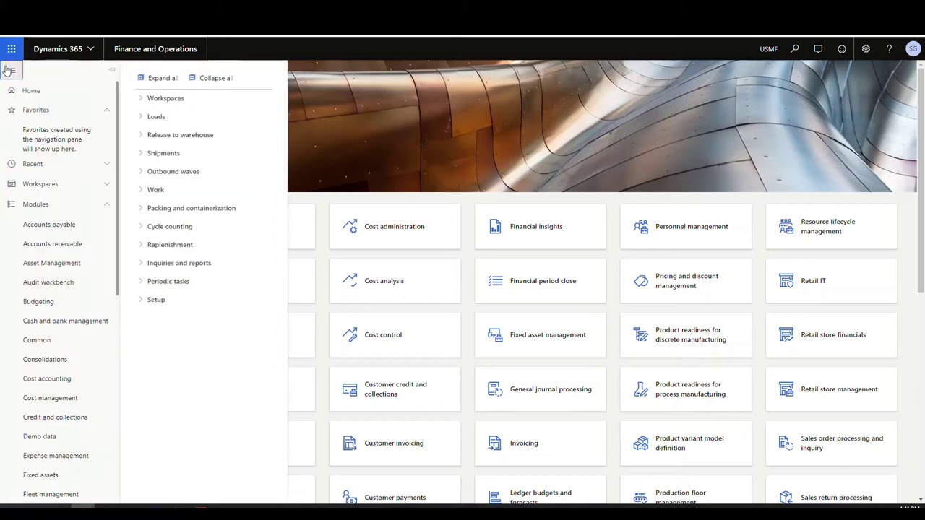
pyautogui.scroll(-5, 104, 485)
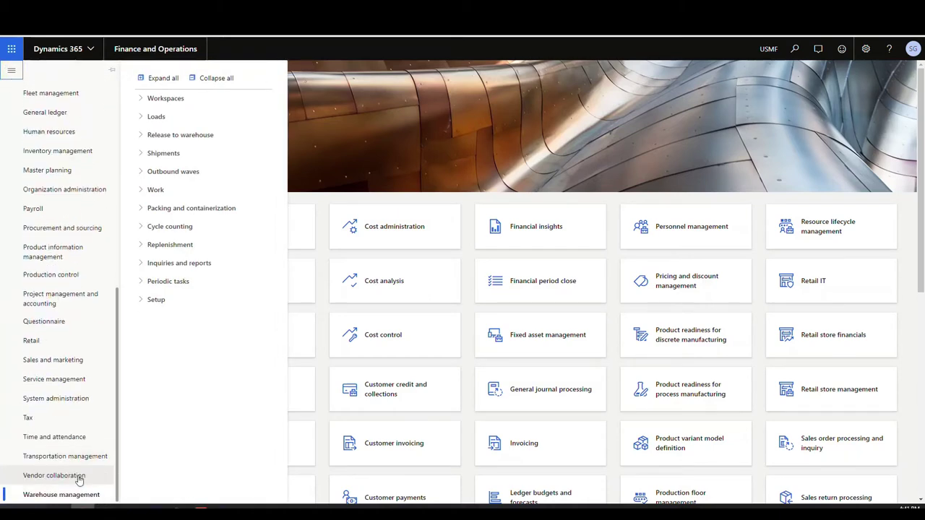
pyautogui.click(141, 301)
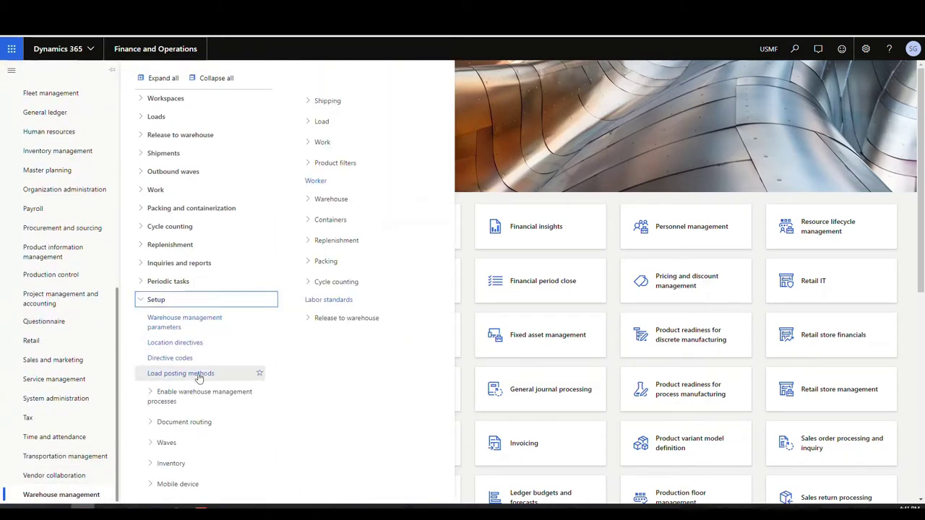
pyautogui.click(306, 145)
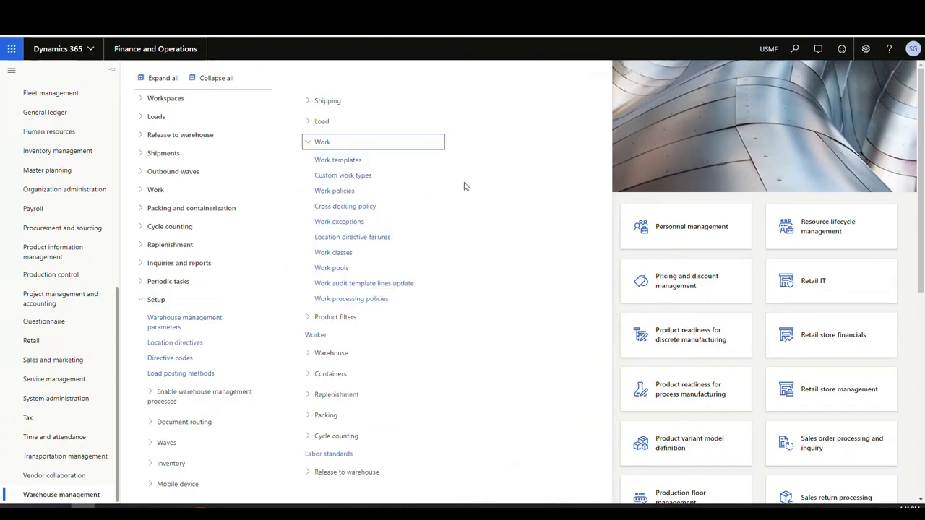
pyautogui.click(350, 223)
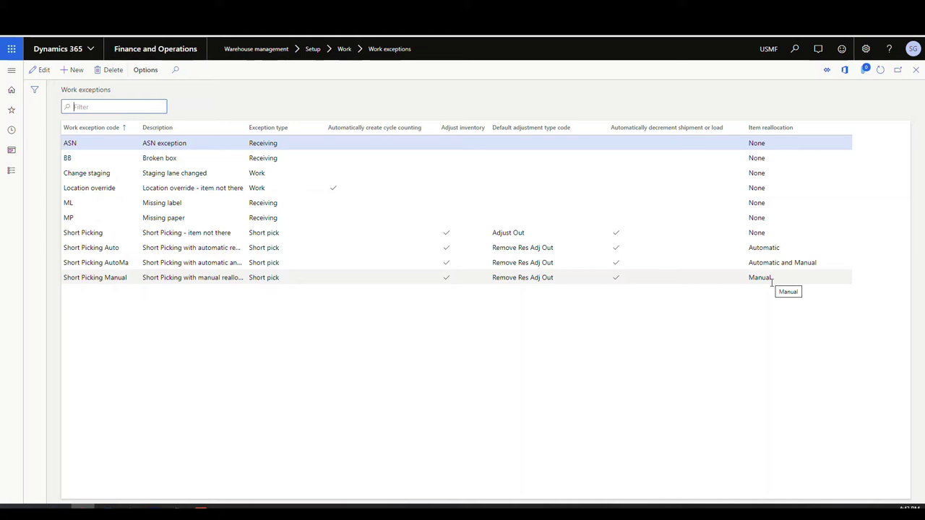
# Open the warehouse worker setup and view the second worker's user and work settings.
pyautogui.click(12, 71)
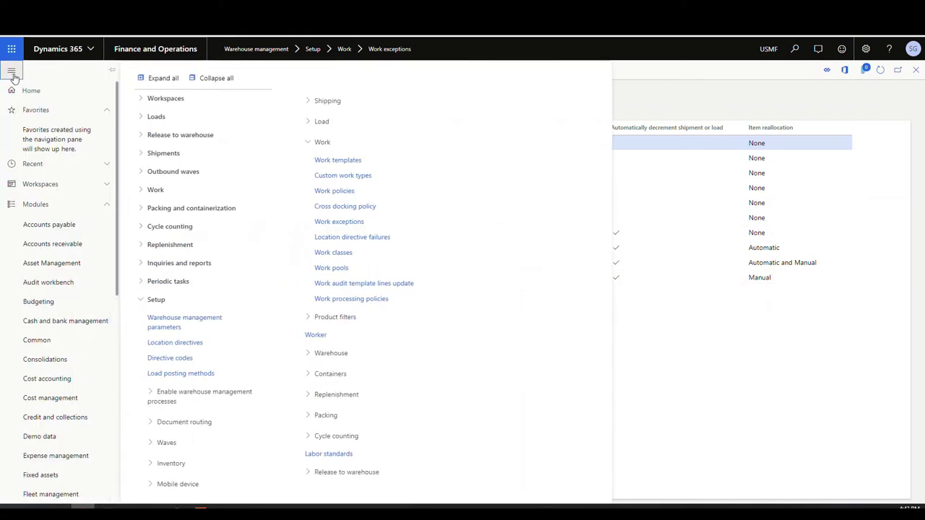
pyautogui.click(315, 336)
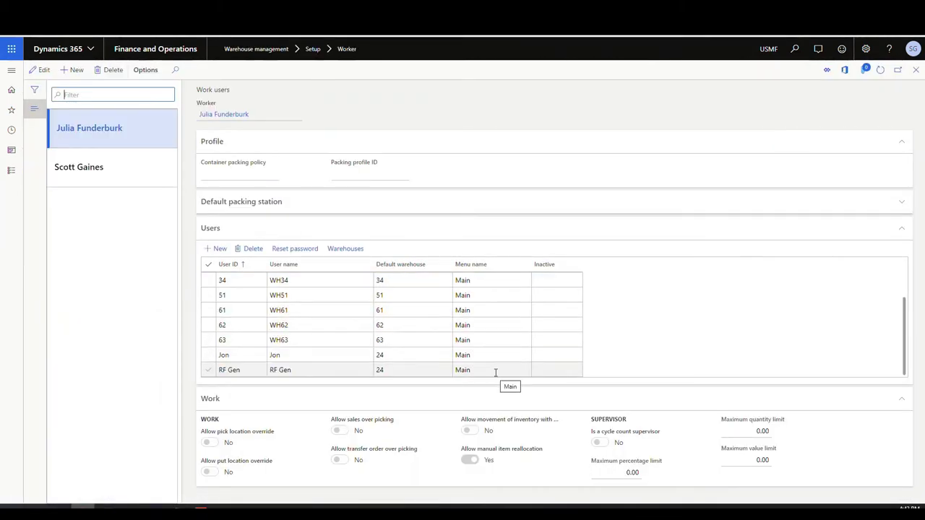
pyautogui.click(91, 171)
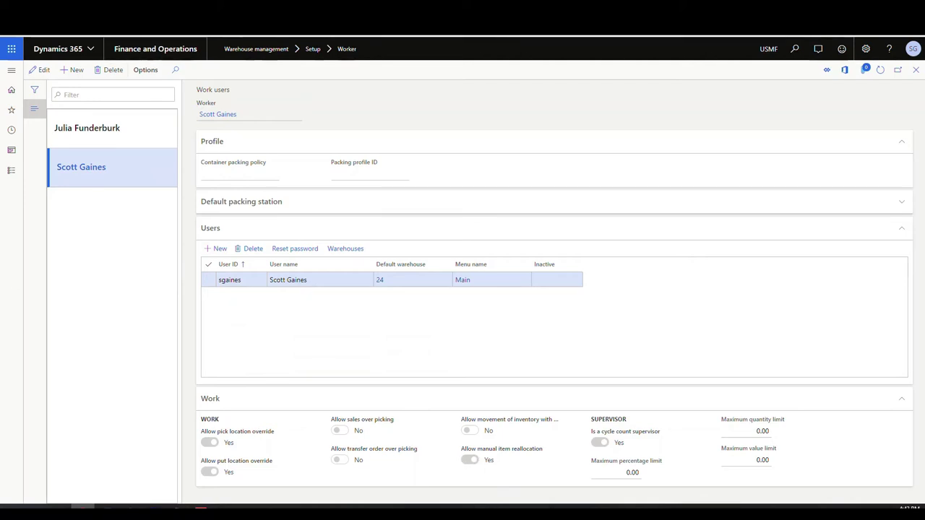
# Return to the work exceptions and copy work ID USMF-000171 from the open sales order work.
pyautogui.click(11, 71)
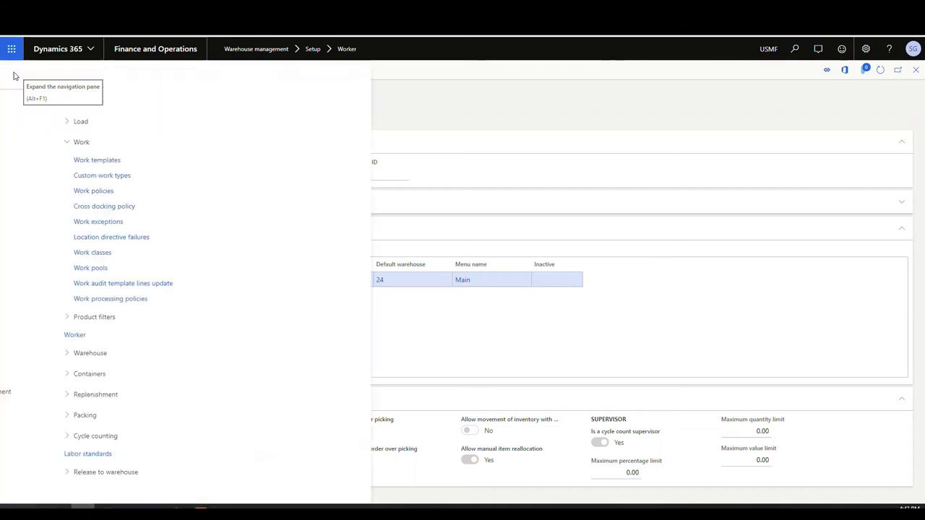
pyautogui.click(346, 210)
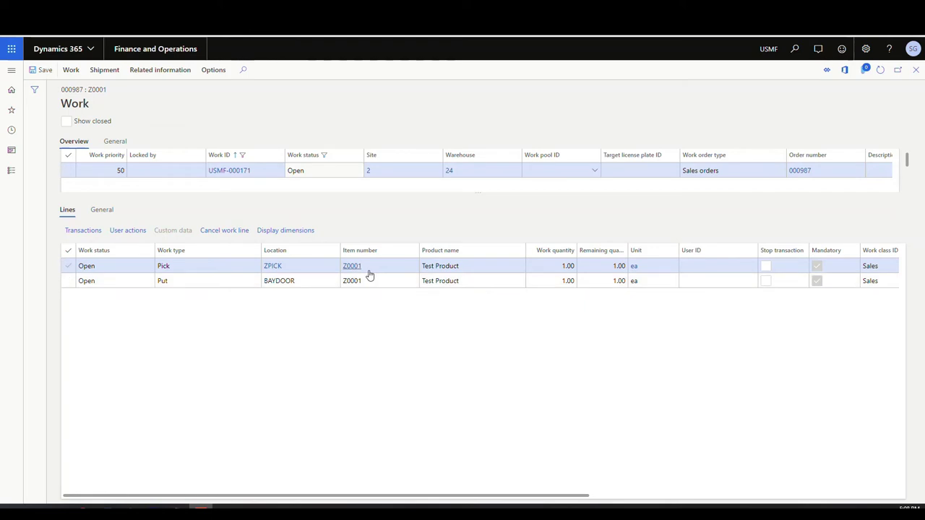
pyautogui.moveTo(305, 268)
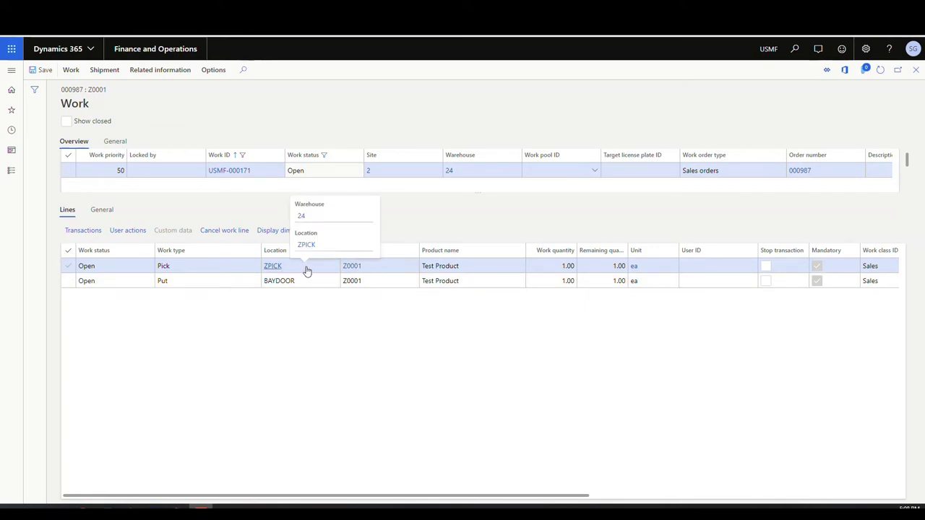
pyautogui.click(258, 172)
pyautogui.hotkey('ctrl', 'c')
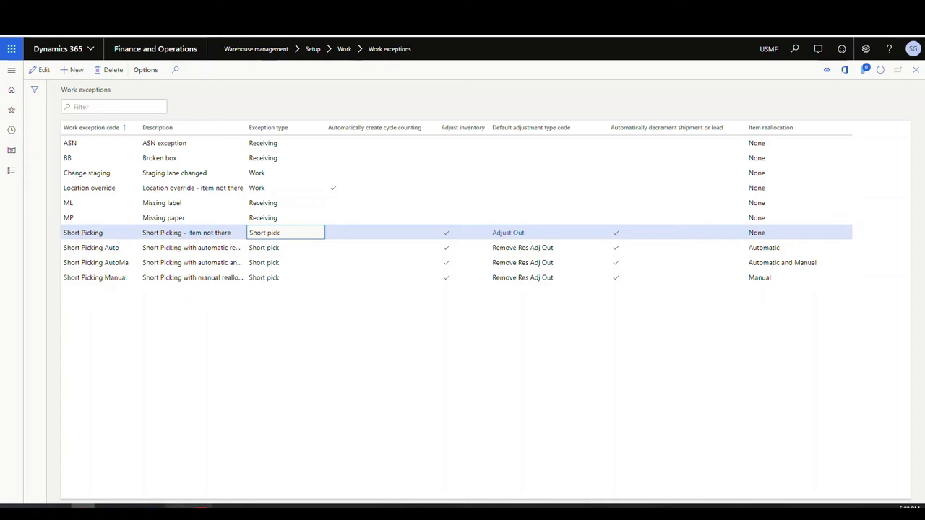
# Switch to the Warehousing app, start Sales Picking and submit work ID USMF-000171.
pyautogui.click(83, 508)
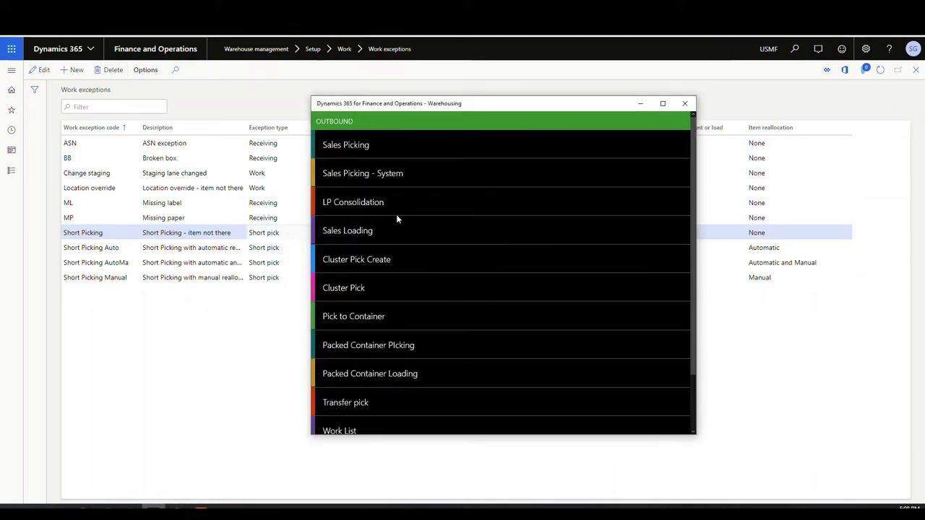
pyautogui.click(357, 147)
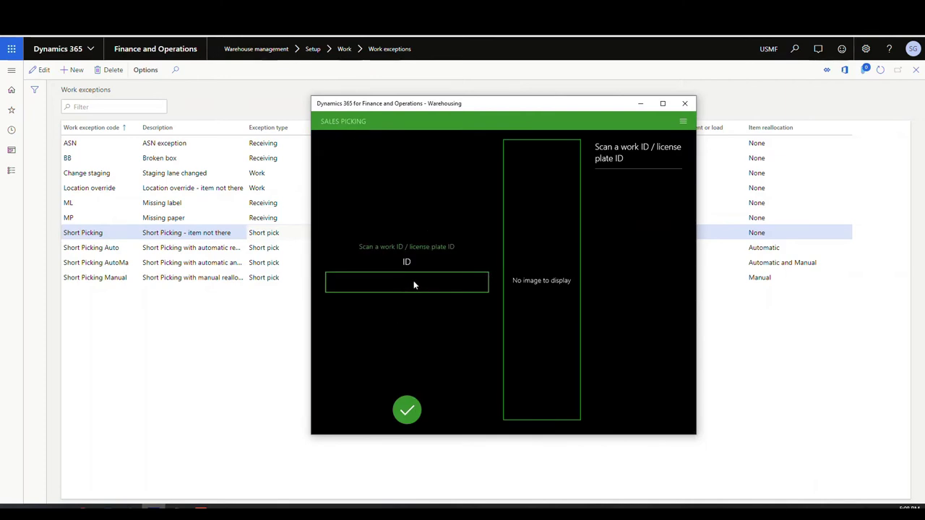
pyautogui.rightClick(374, 153)
pyautogui.click(377, 143)
pyautogui.click(498, 416)
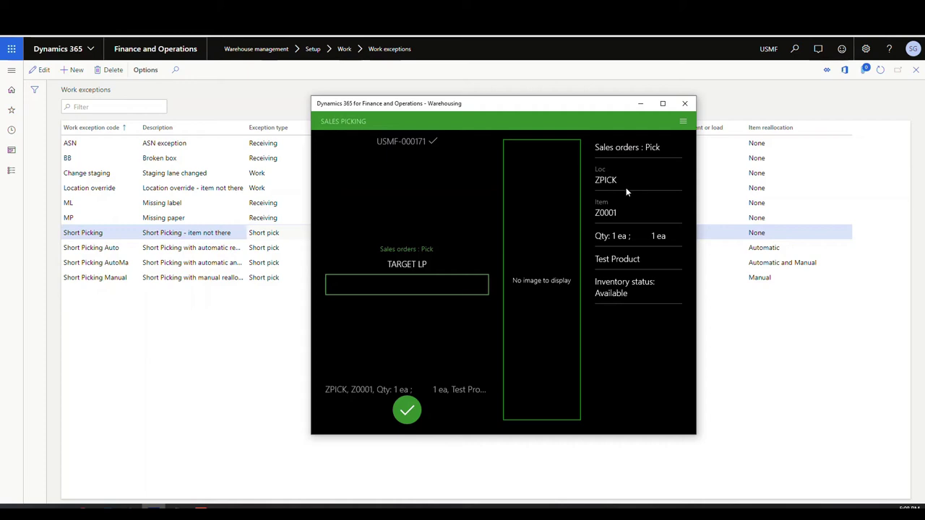
# Start a short pick for item Z0001 at location ZPICK with a pick quantity of 0.
pyautogui.click(683, 123)
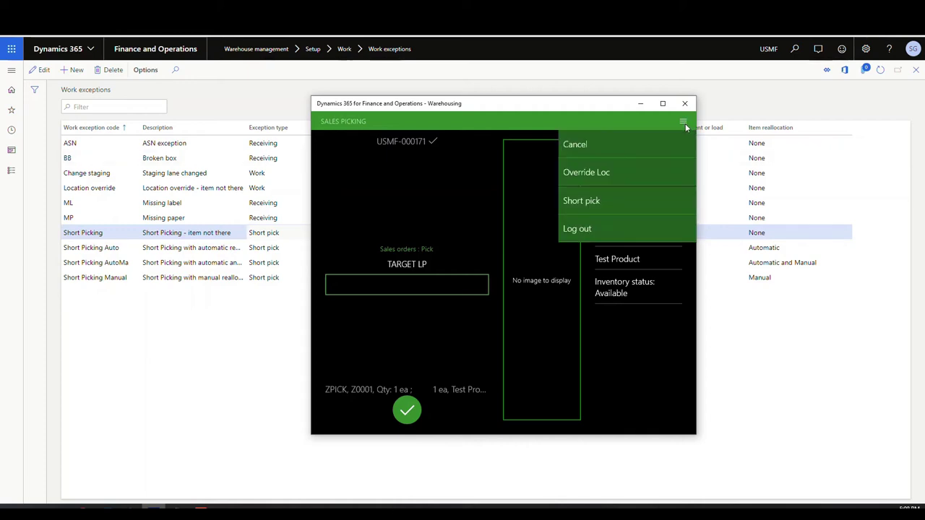
pyautogui.click(587, 201)
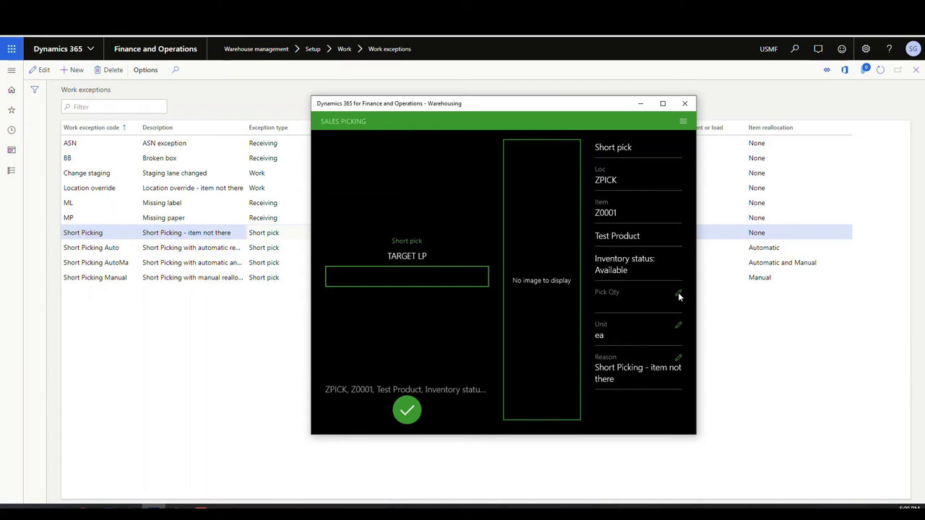
pyautogui.click(679, 294)
pyautogui.write('0')
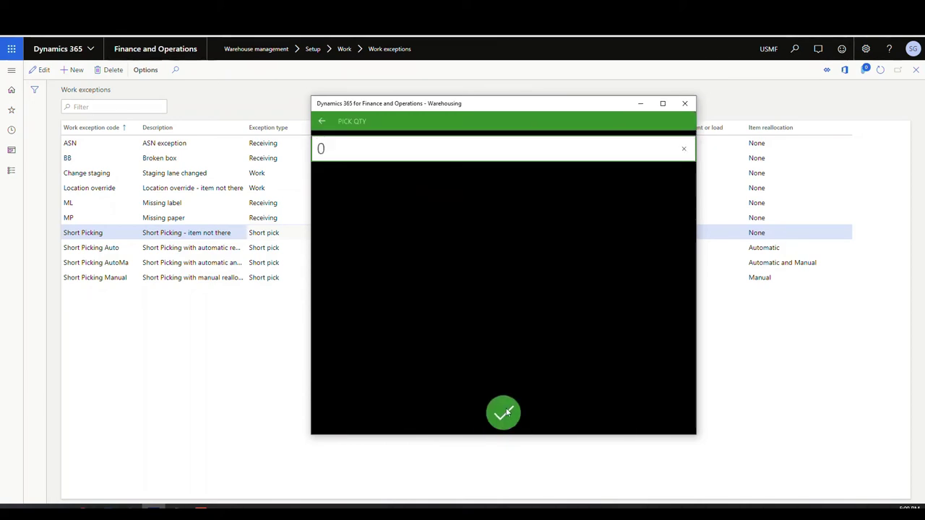
pyautogui.click(504, 413)
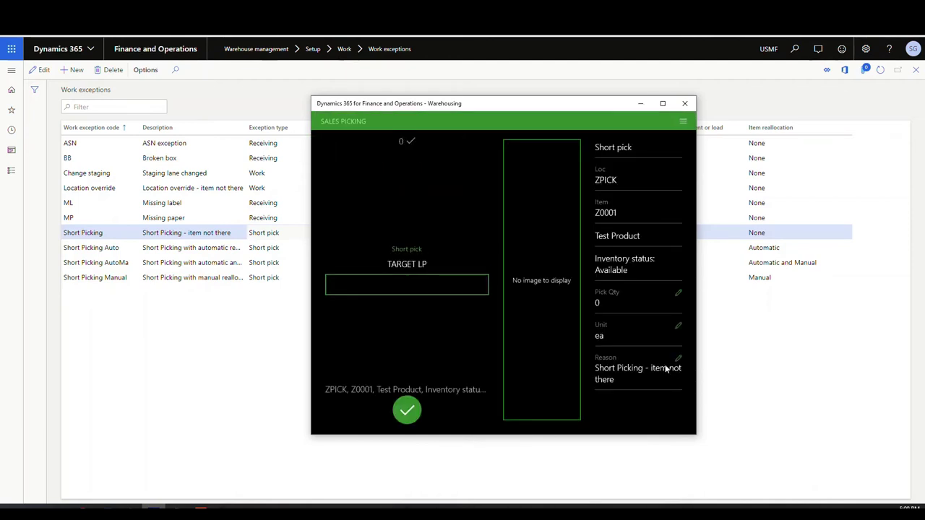
# Choose the reason "Short Picking - item not there" and confirm the short pick.
pyautogui.click(678, 358)
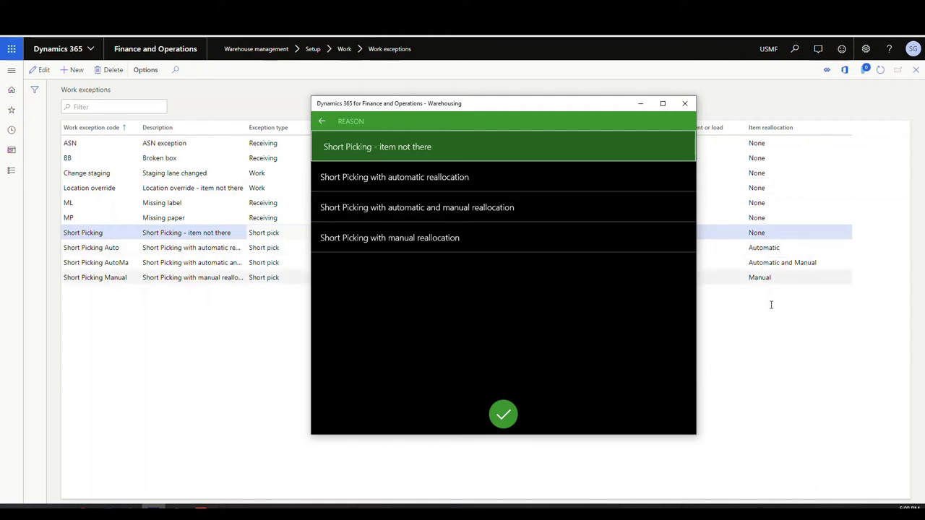
pyautogui.click(503, 414)
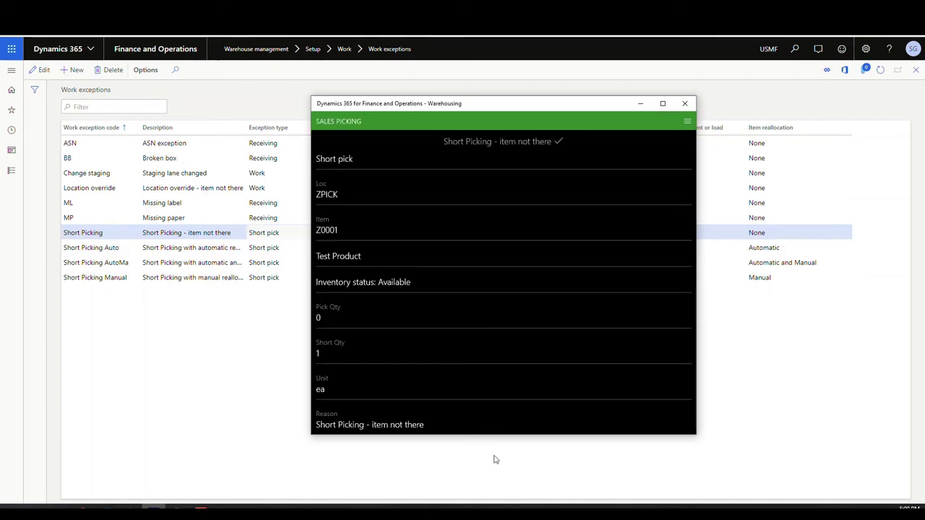
pyautogui.scroll(-1, 539, 326)
pyautogui.scroll(-1, 542, 332)
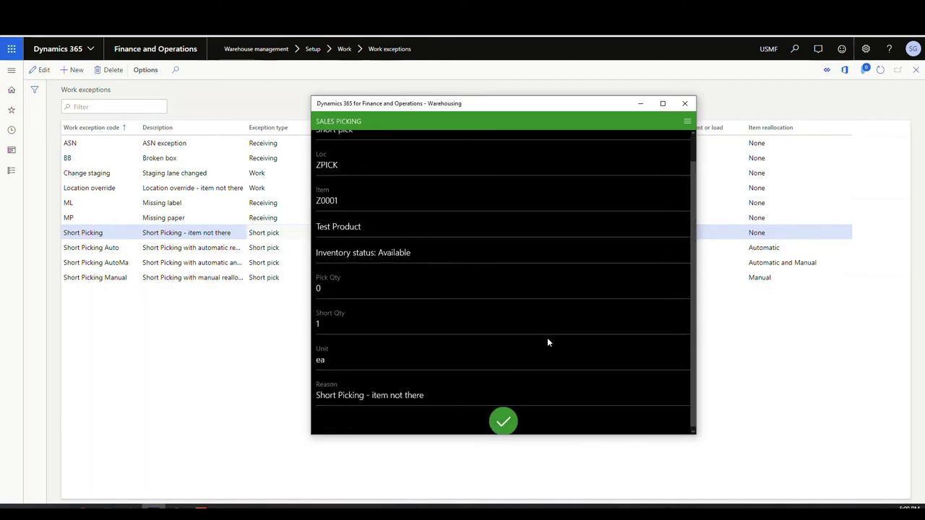
pyautogui.press('Return')
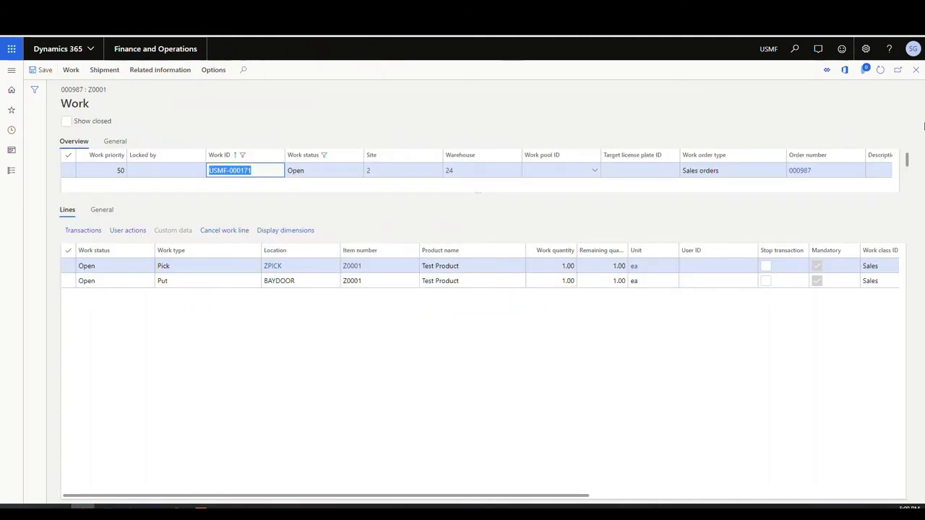
# Switch back to Finance and Operations, refresh the work and open the on-hand inventory of item Z0001.
pyautogui.click(881, 71)
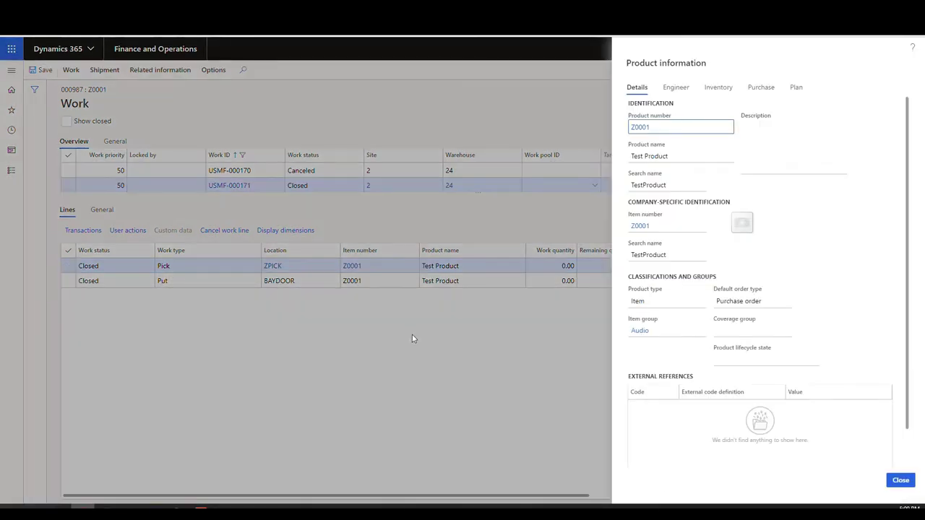
pyautogui.click(719, 87)
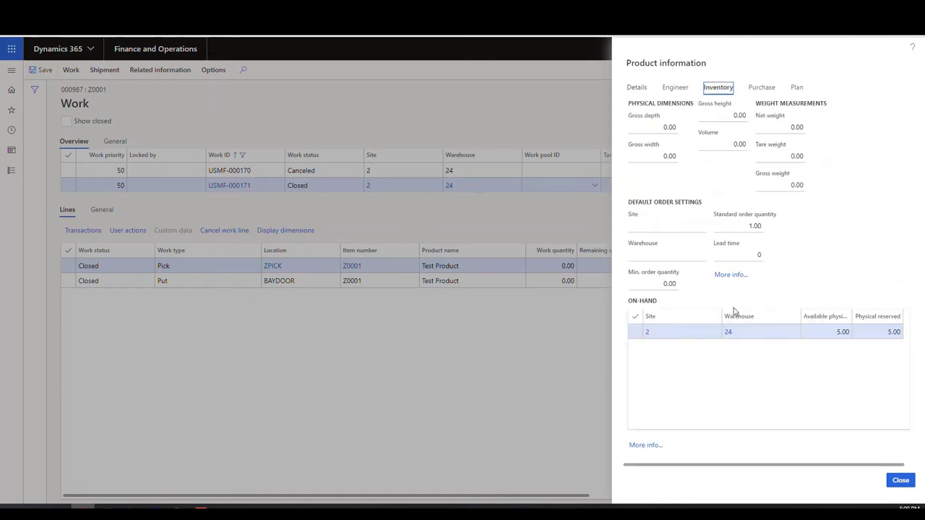
pyautogui.click(645, 445)
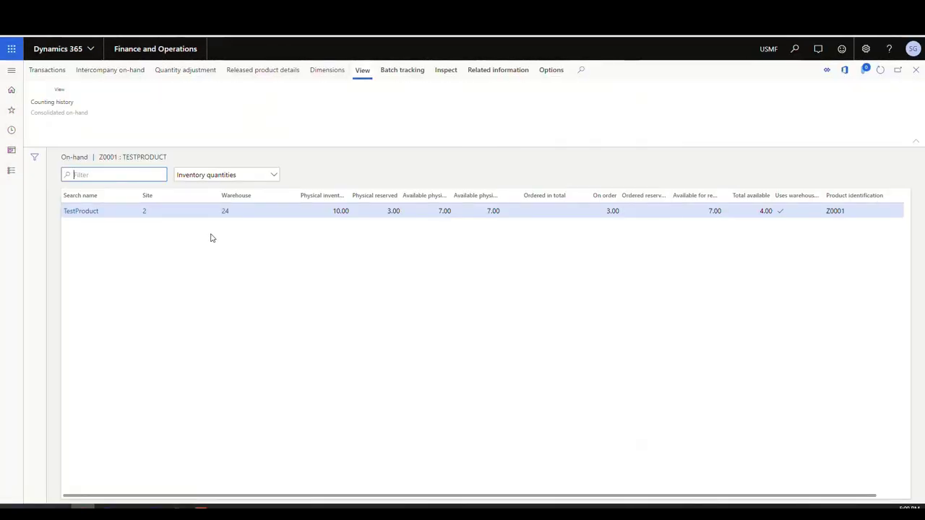
# Add the location, license plate and inventory status dimensions to the on-hand list, save that setup and select the ZPICK row.
pyautogui.click(324, 72)
pyautogui.click(757, 222)
pyautogui.click(827, 86)
pyautogui.click(827, 102)
pyautogui.click(761, 276)
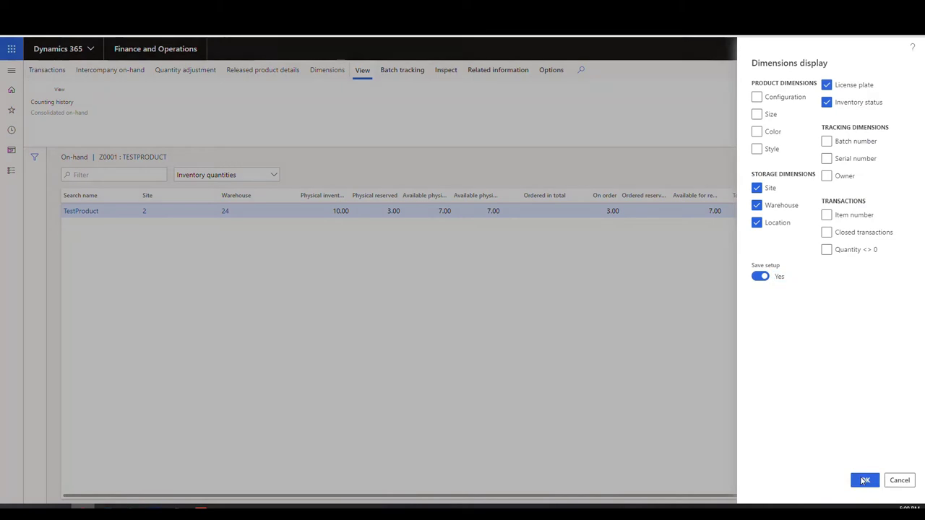
pyautogui.click(864, 481)
pyautogui.click(339, 256)
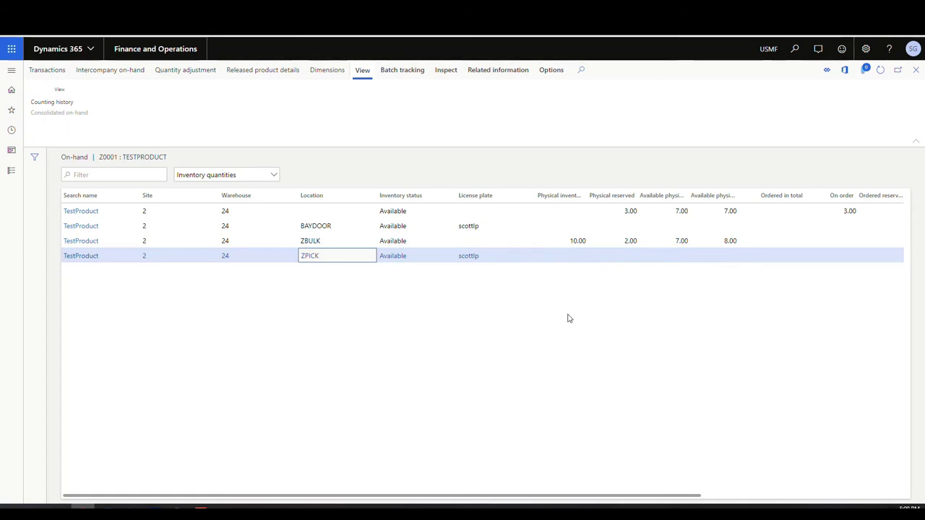
# Close the on-hand and work pages and examine the load line in the sales order line's shipment details.
pyautogui.click(916, 69)
pyautogui.click(899, 480)
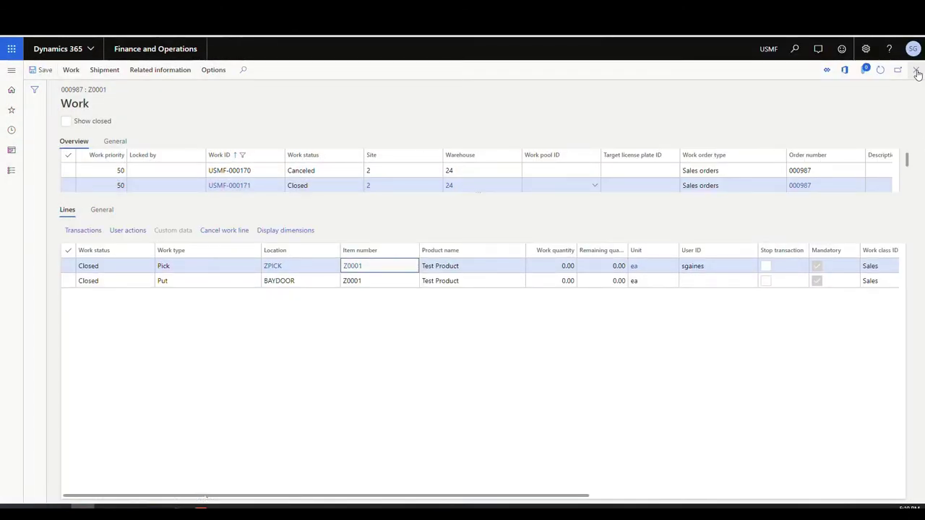
pyautogui.press('Escape')
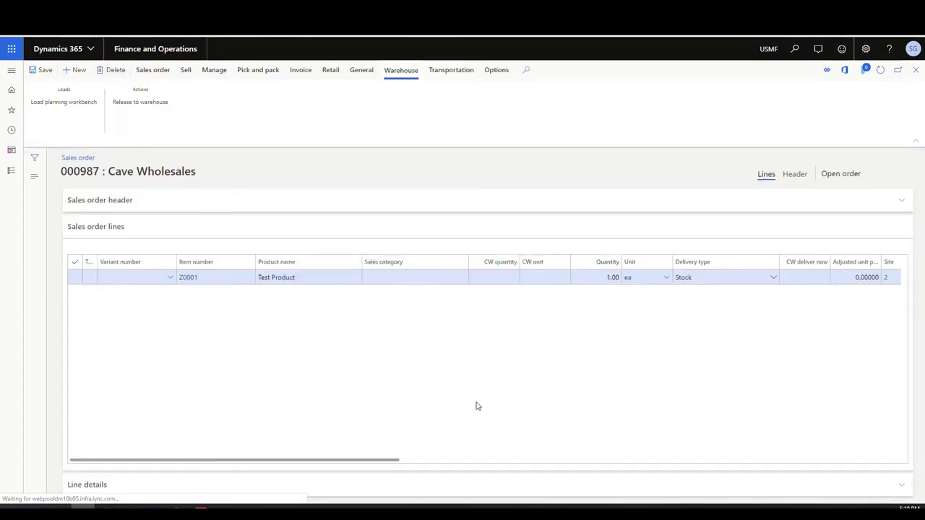
pyautogui.click(565, 261)
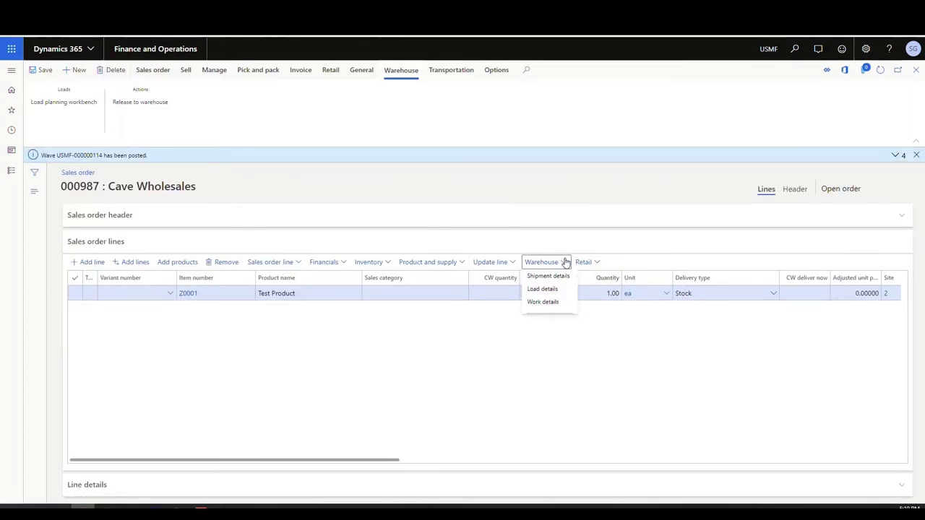
pyautogui.click(549, 277)
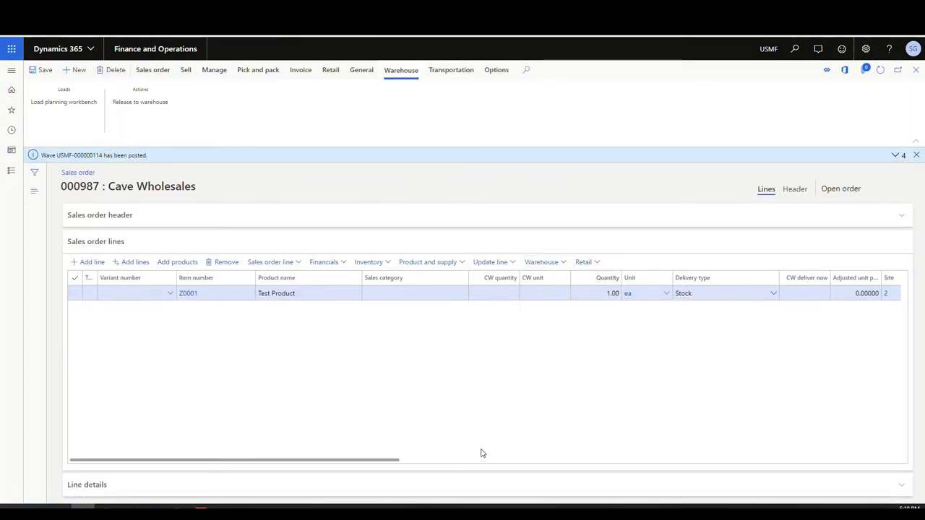
pyautogui.scroll(-1, 262, 455)
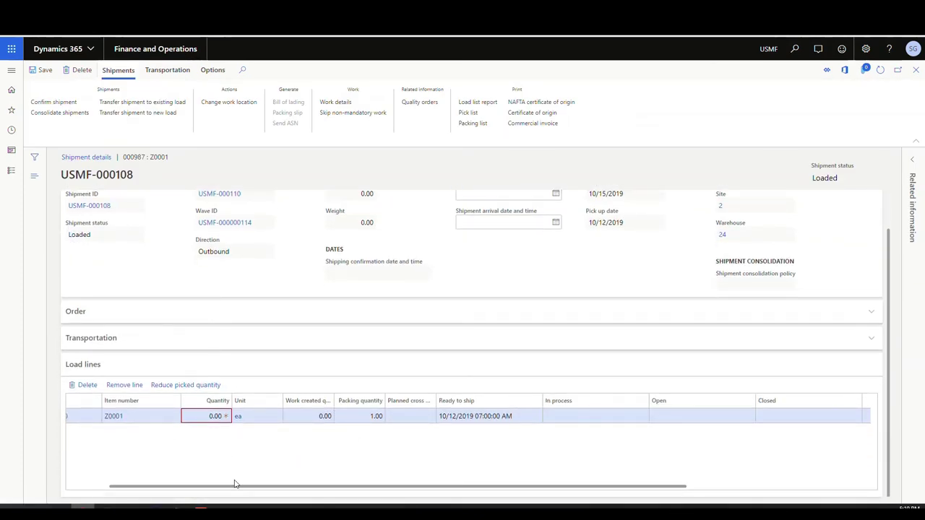
pyautogui.moveTo(234, 490); pyautogui.dragTo(180, 495)
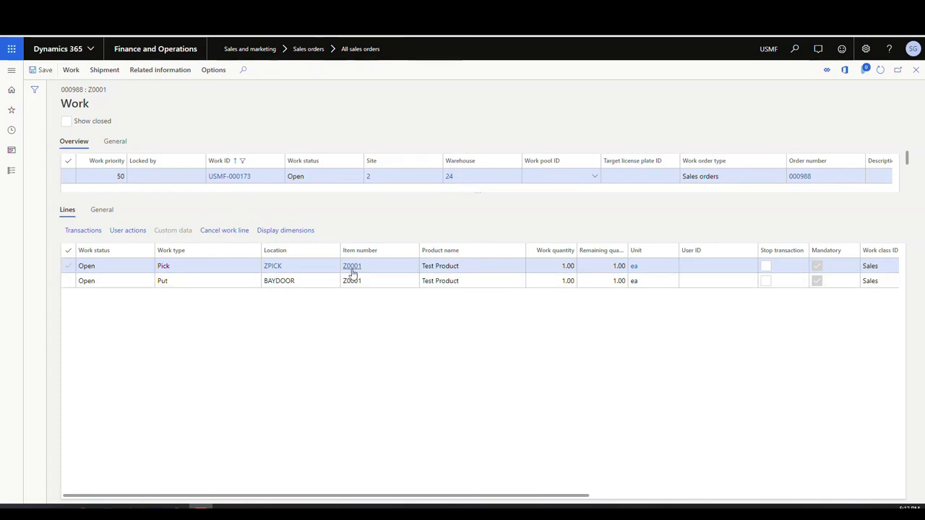
# Check the item and location of the pick line on work USMF-000173.
pyautogui.moveTo(359, 273)
pyautogui.moveTo(279, 274)
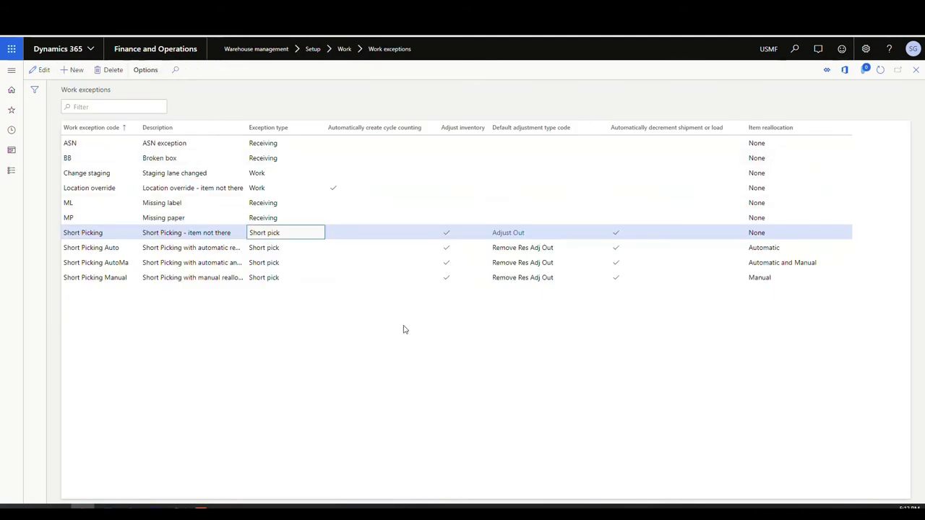
# Check the Short Picking Auto work exception and the on-hand inventory by location of item Z0001, then return to the work page.
pyautogui.click(237, 250)
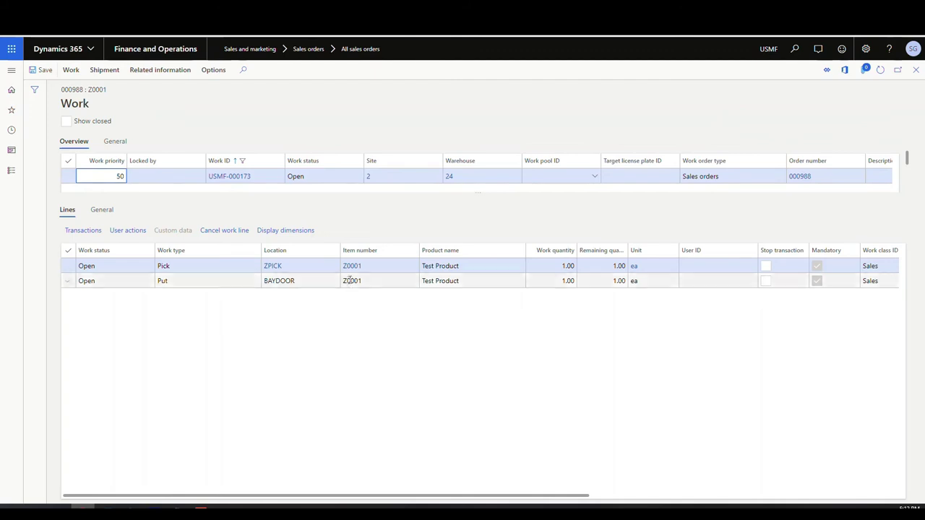
pyautogui.click(351, 266)
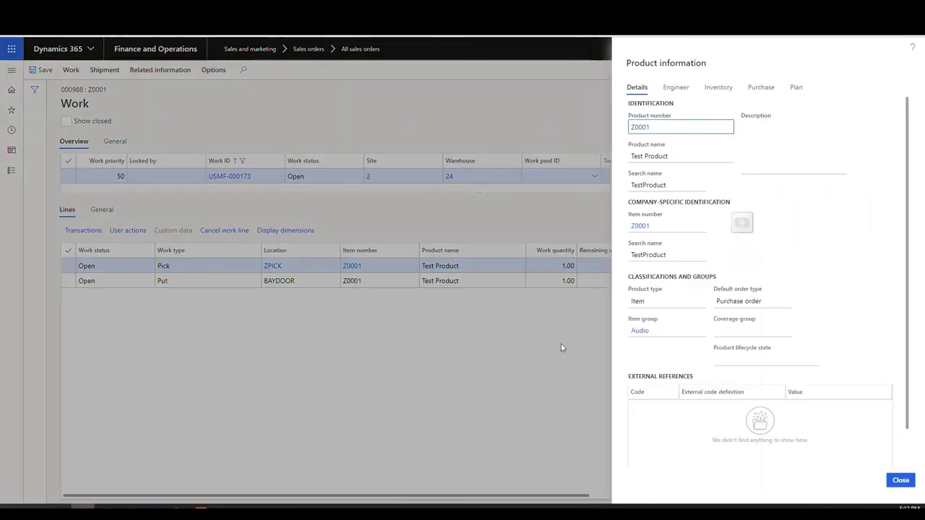
pyautogui.click(719, 86)
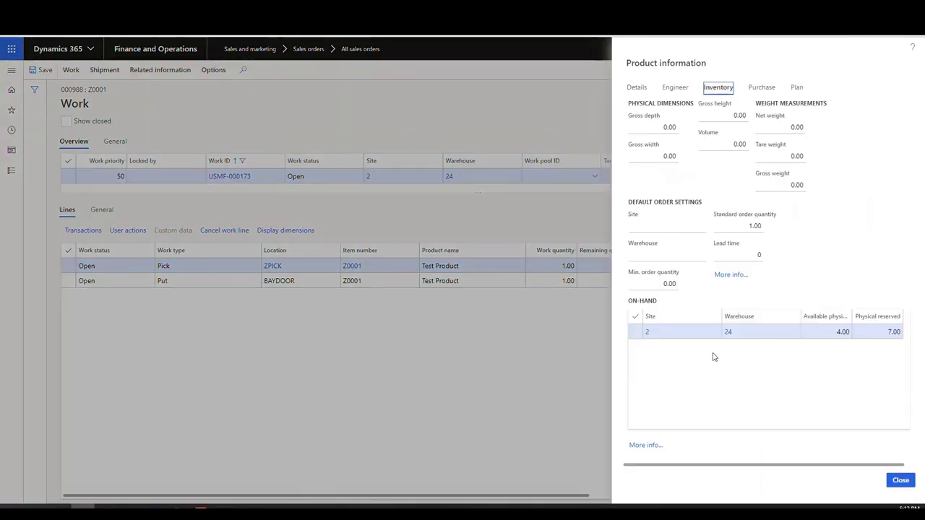
pyautogui.click(647, 445)
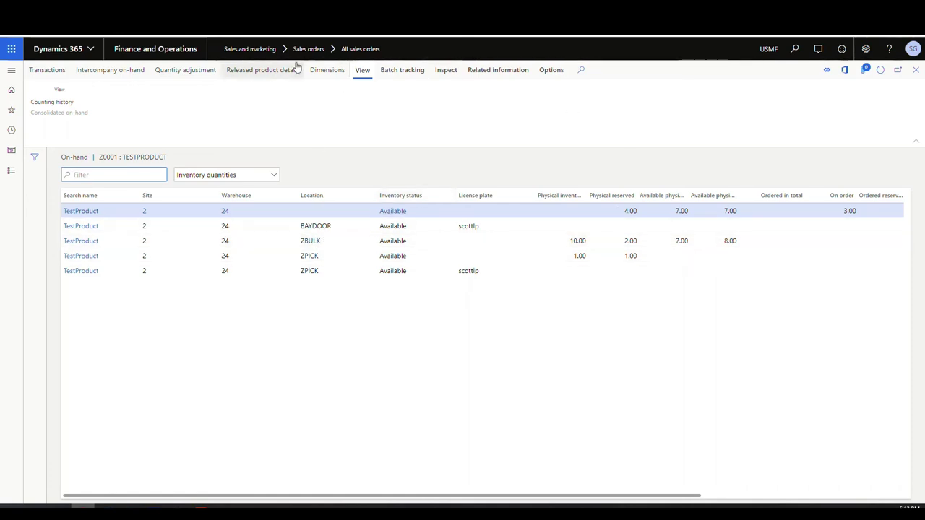
pyautogui.click(915, 70)
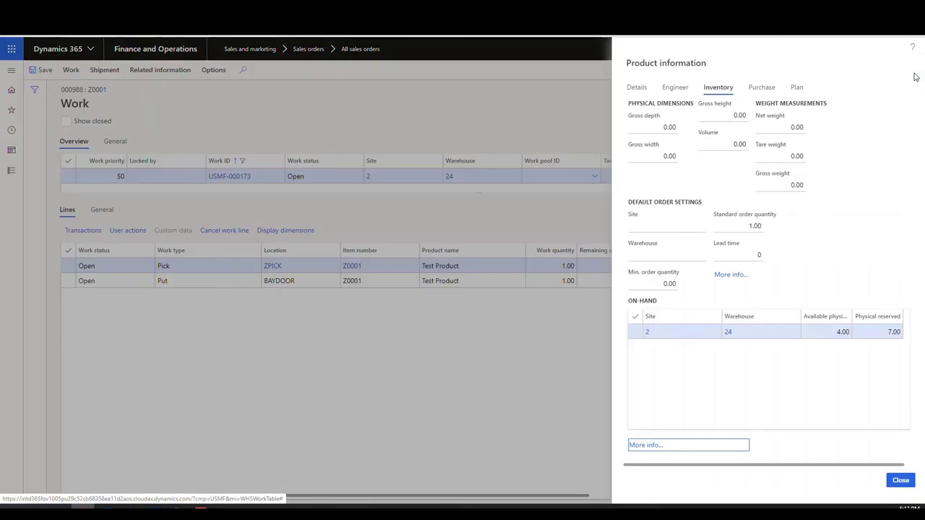
pyautogui.click(899, 481)
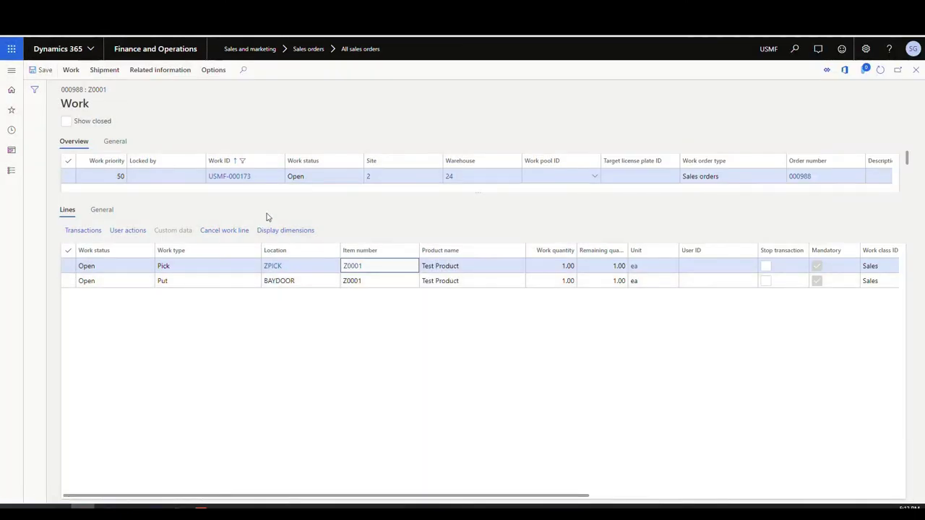
# Copy work ID USMF-000173, switch to the Warehousing app and submit it as the ID in sales picking.
pyautogui.rightClick(233, 175)
pyautogui.click(255, 179)
pyautogui.hotkey('alt', 'Tab')
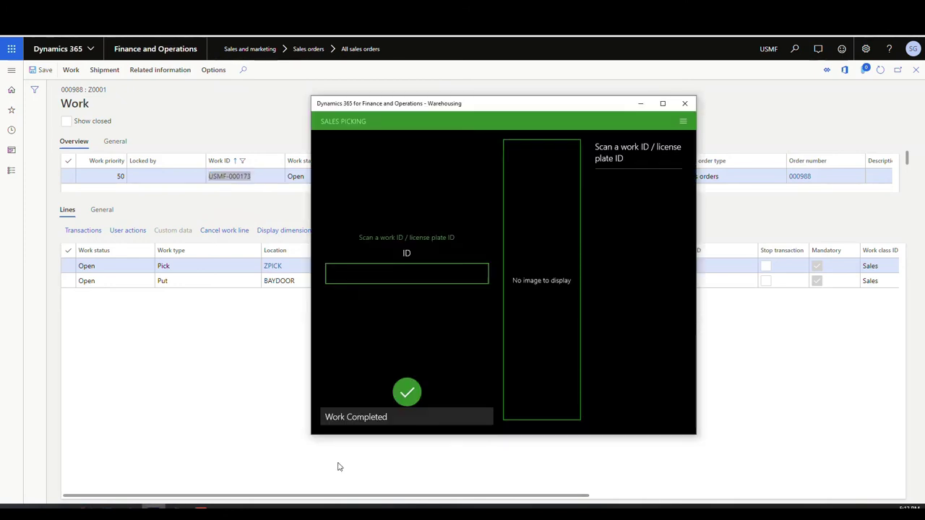
pyautogui.click(373, 277)
pyautogui.rightClick(398, 153)
pyautogui.click(357, 143)
pyautogui.click(503, 412)
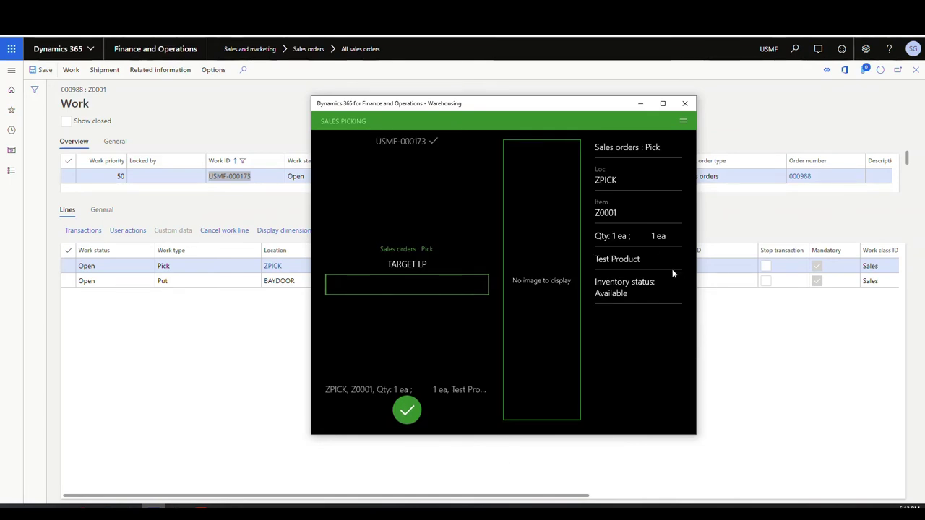
# Start a short pick for the ZPICK line of work USMF-000173 with a pick quantity of 0.
pyautogui.click(683, 122)
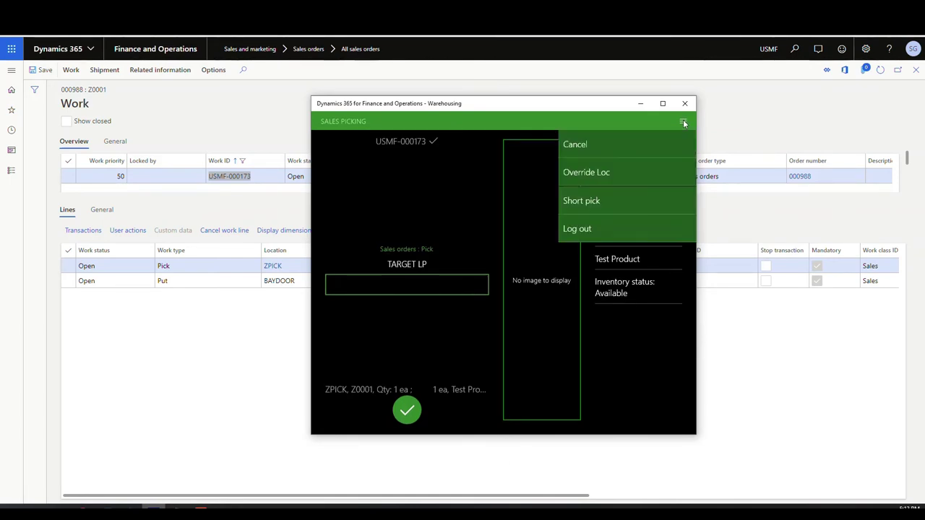
pyautogui.click(595, 201)
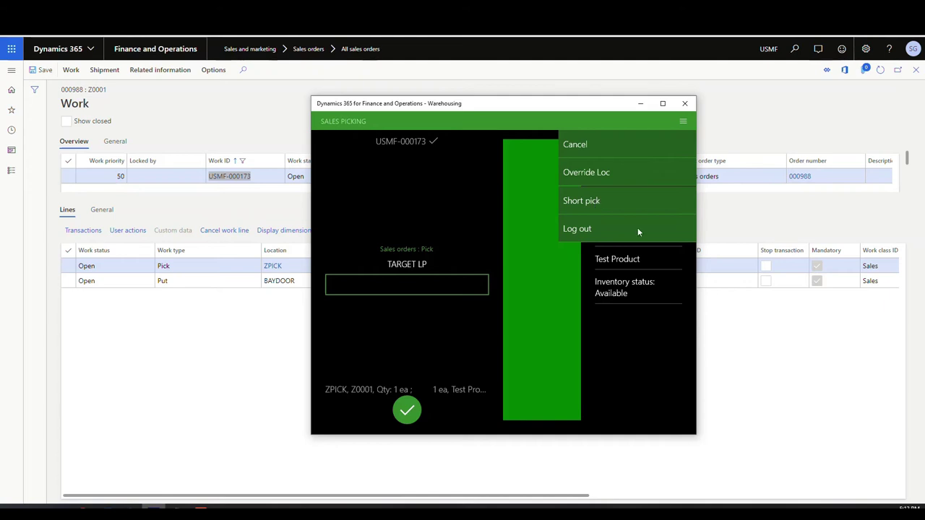
pyautogui.click(678, 295)
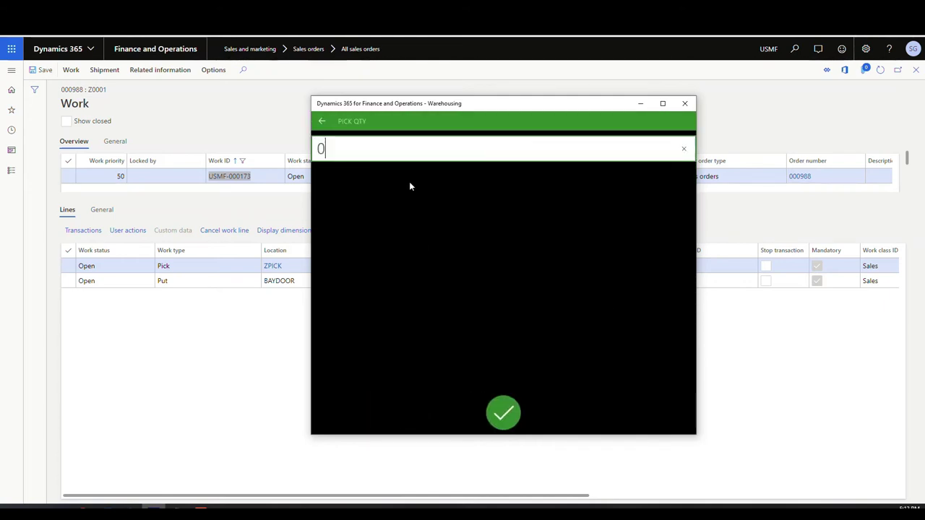
pyautogui.click(504, 411)
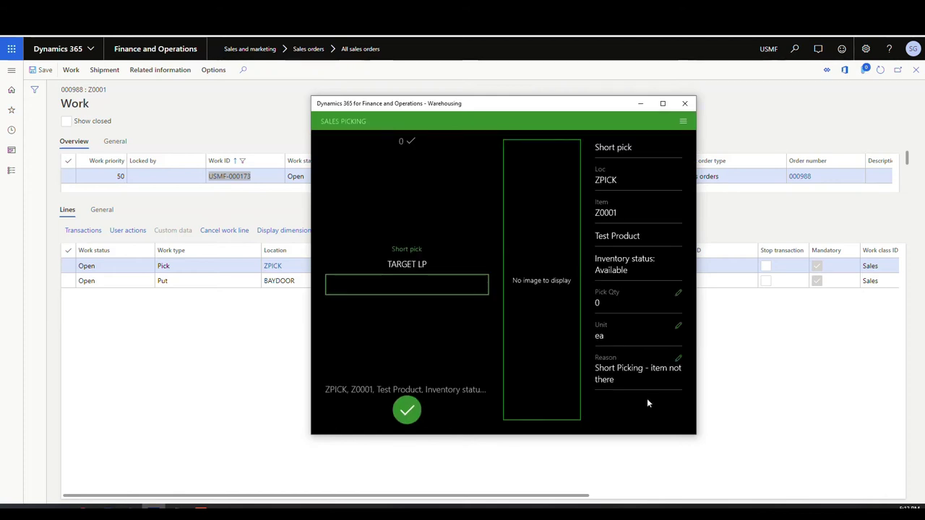
# Set the short pick reason to Short Picking with automatic reallocation and confirm the short pick.
pyautogui.click(678, 359)
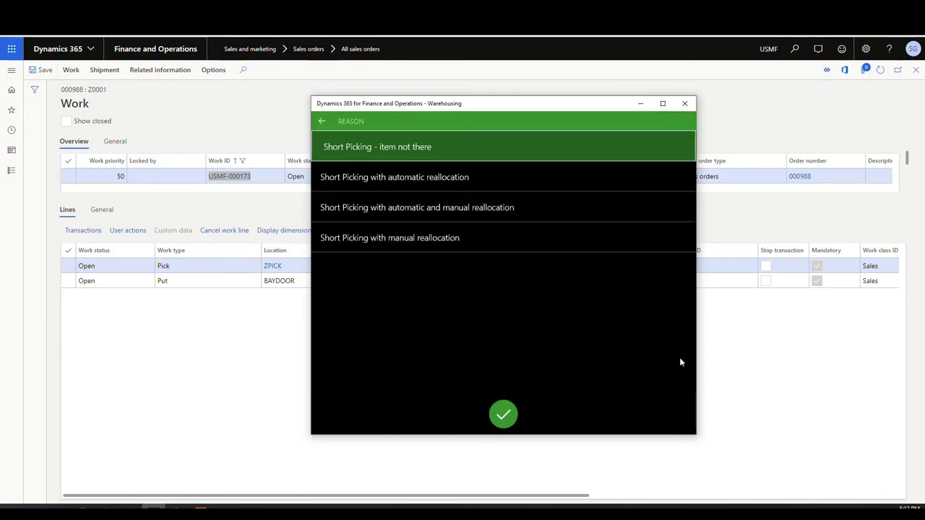
pyautogui.click(427, 177)
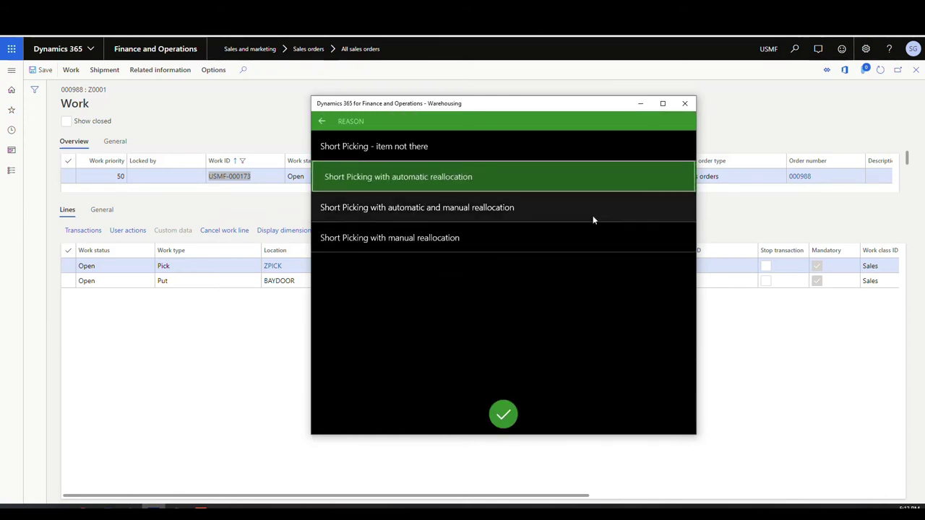
pyautogui.click(505, 419)
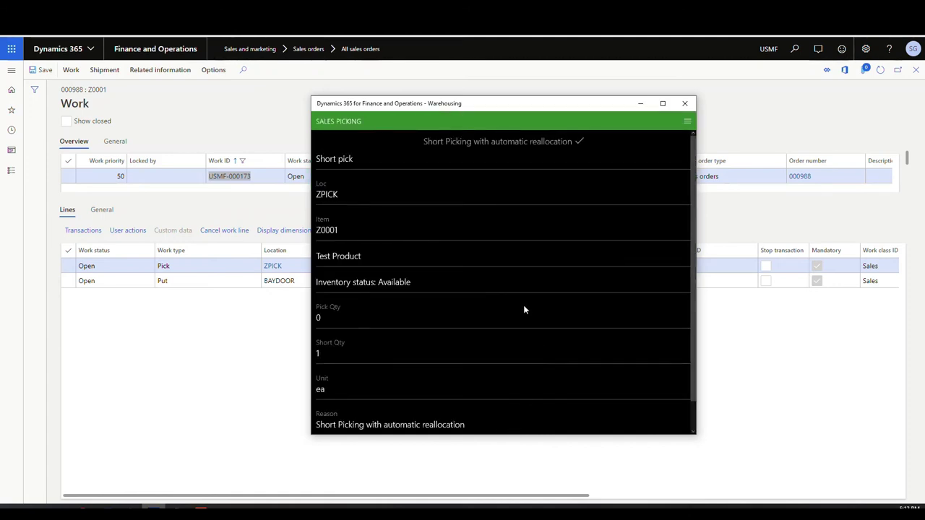
pyautogui.scroll(-1, 525, 310)
pyautogui.click(504, 420)
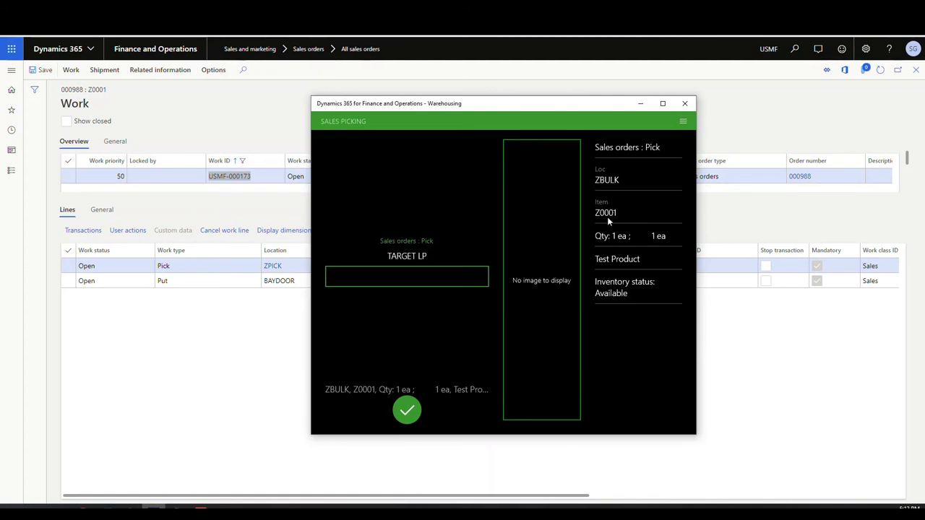
# Switch back to Finance and Operations, refresh work USMF-000173 and examine the status, location and quantity of its pick and put lines.
pyautogui.click(208, 375)
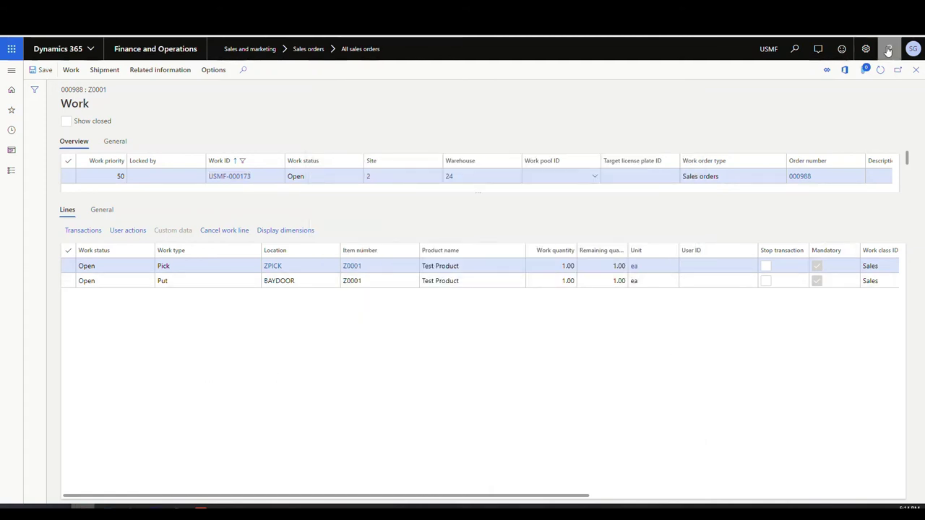
pyautogui.click(879, 71)
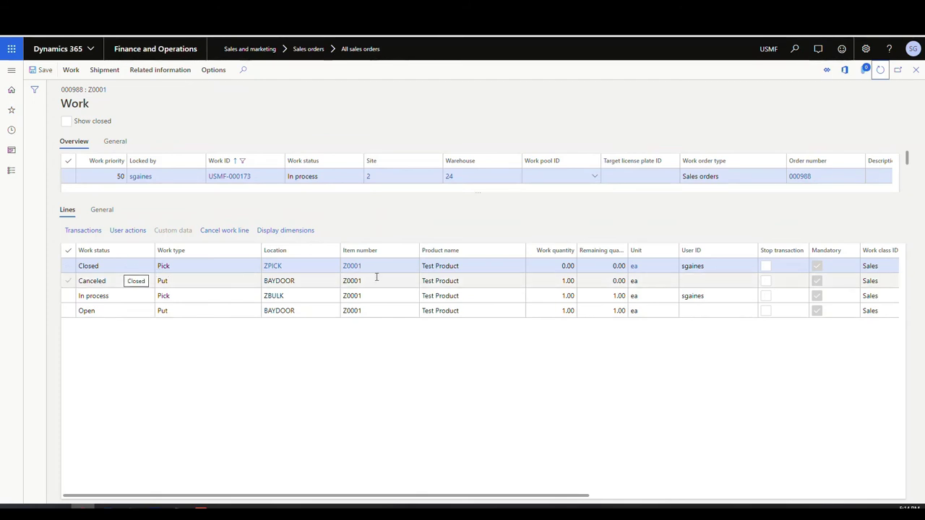
pyautogui.click(195, 283)
pyautogui.click(130, 296)
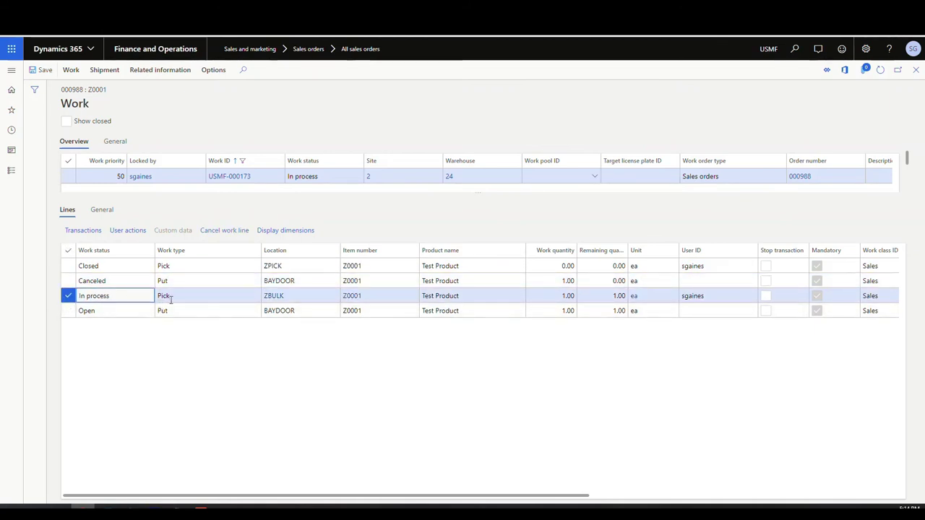
pyautogui.moveTo(268, 300)
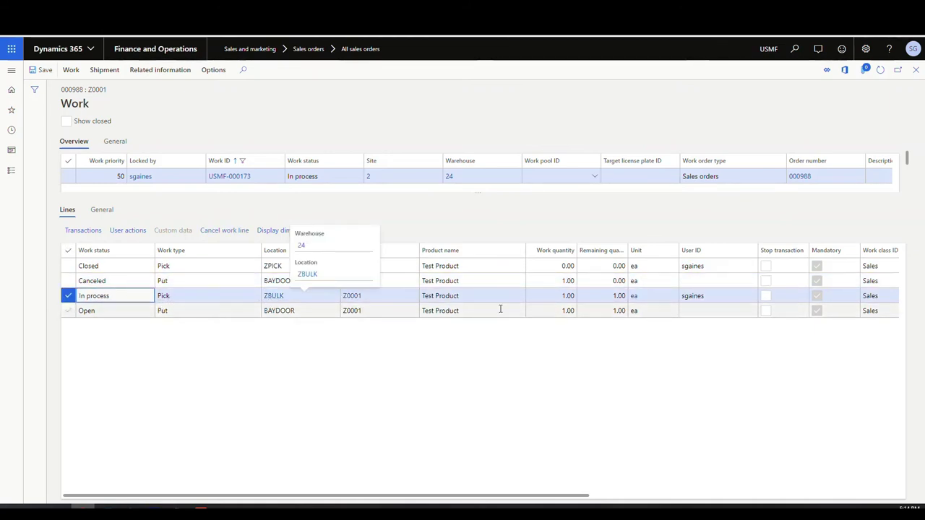
pyautogui.click(404, 310)
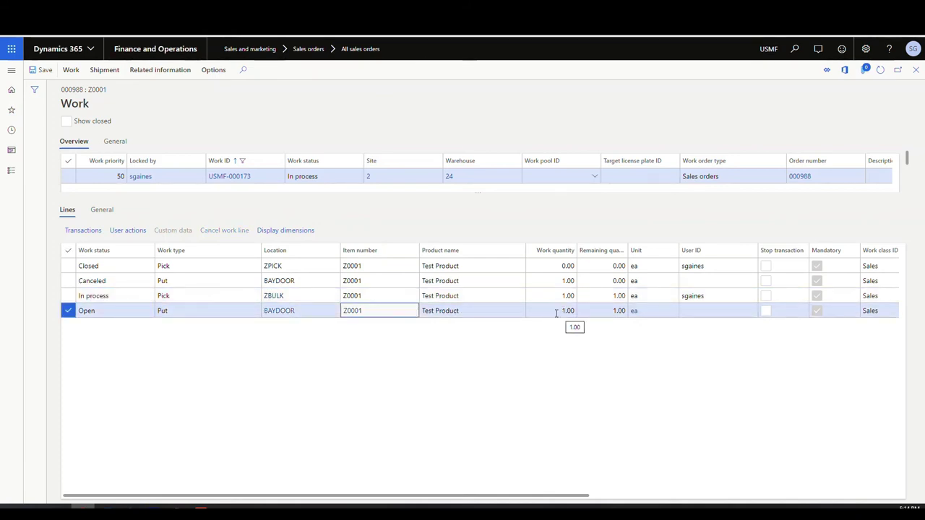
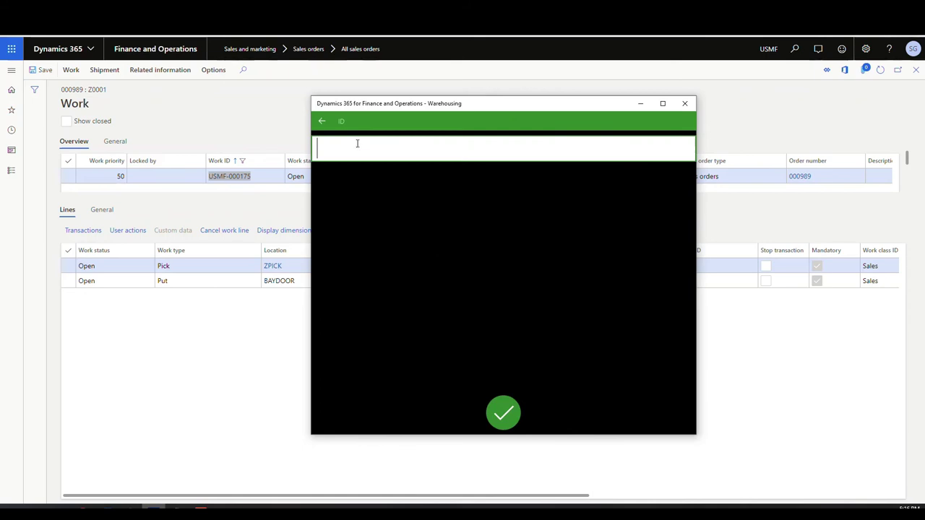
# Paste work ID USMF-000175 as the ID in sales picking and submit it.
pyautogui.rightClick(355, 152)
pyautogui.click(352, 138)
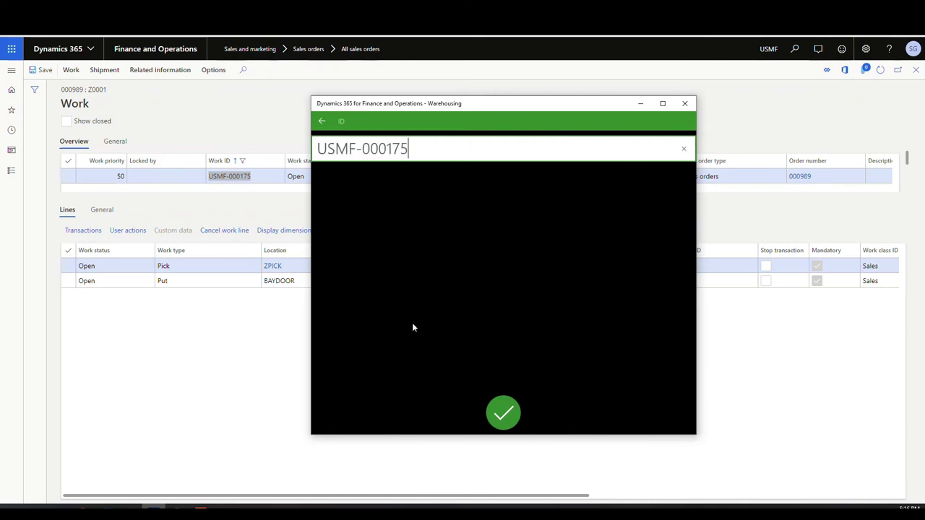
pyautogui.click(510, 423)
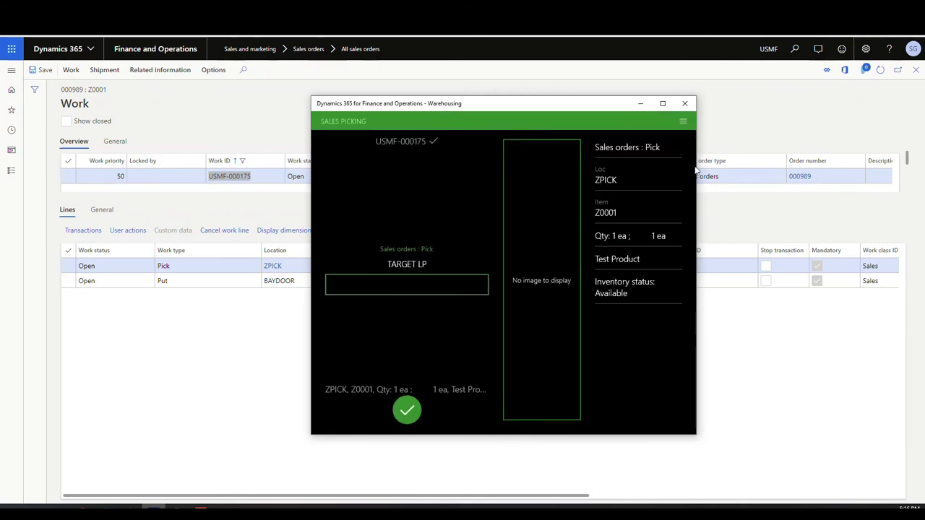
# Start a short pick for the ZPICK line of work USMF-000175 with a pick quantity of 0.
pyautogui.click(683, 120)
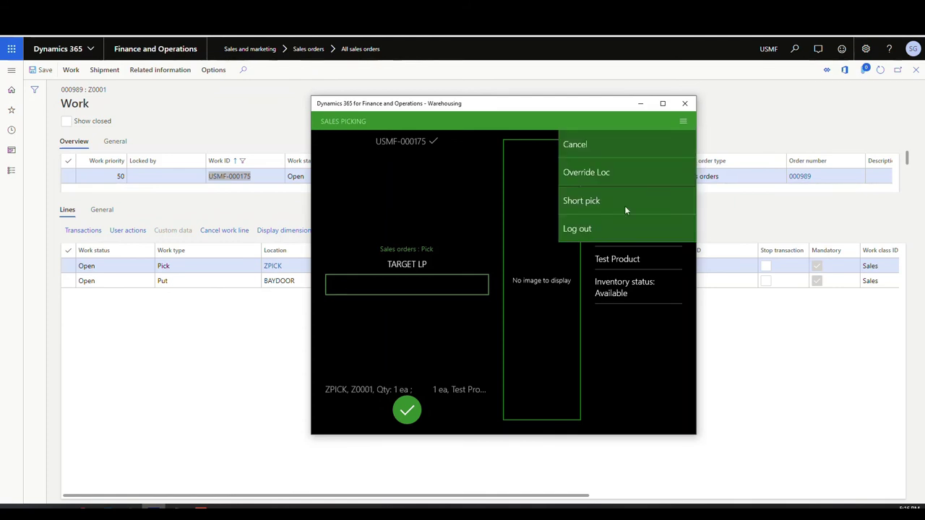
pyautogui.click(590, 198)
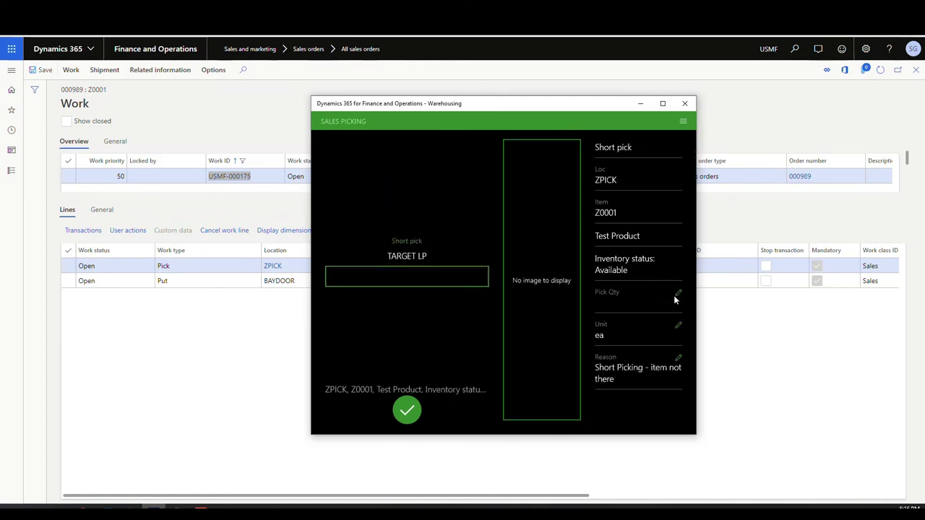
pyautogui.click(678, 294)
pyautogui.click(352, 148)
pyautogui.write('0')
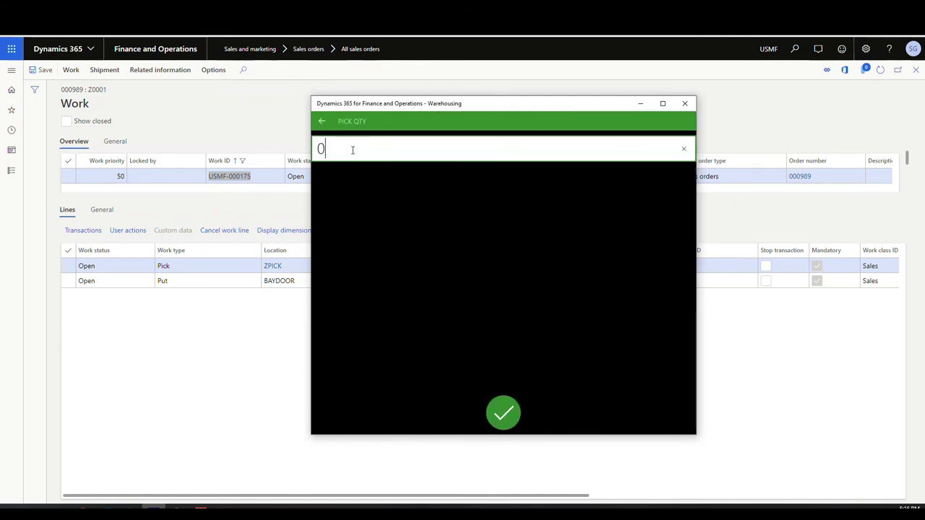
pyautogui.click(505, 409)
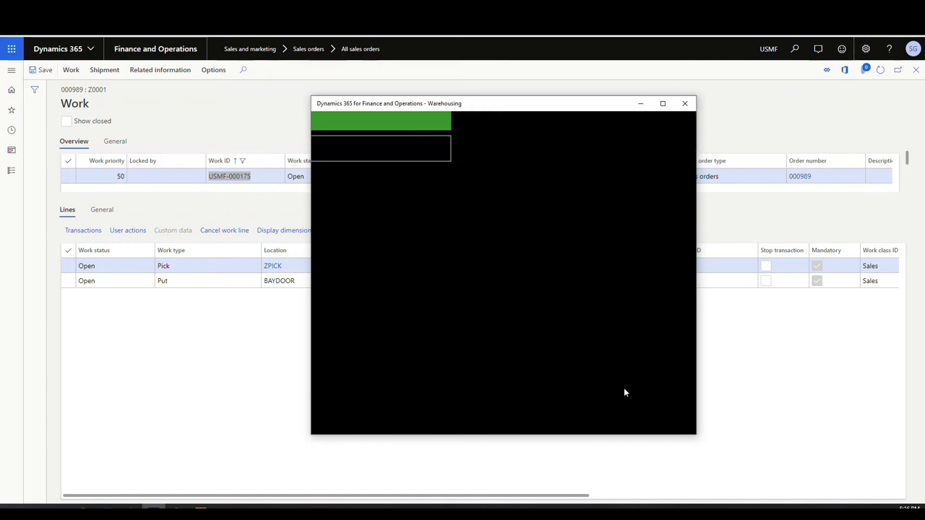
# Set the reason to Short Picking with manual reallocation, choose ZBULK as the reallocation location and proceed with the short pick.
pyautogui.click(677, 355)
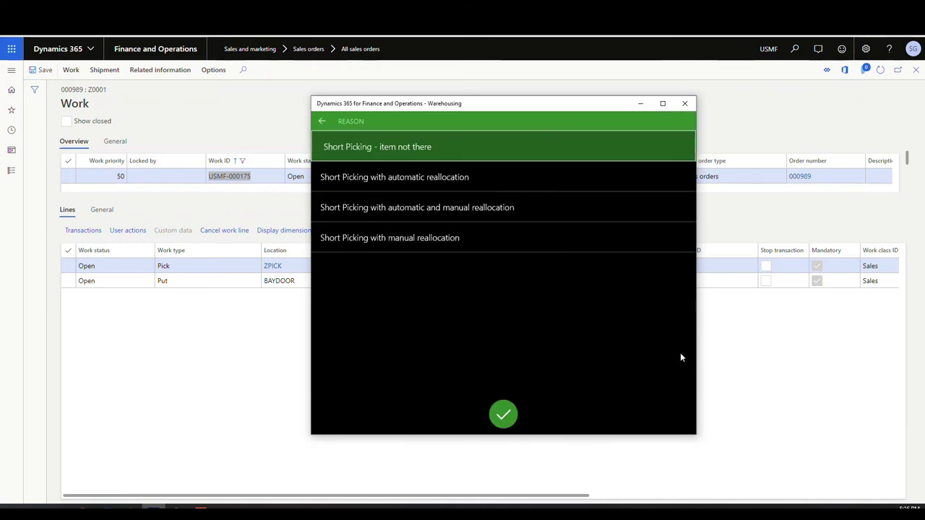
pyautogui.click(407, 246)
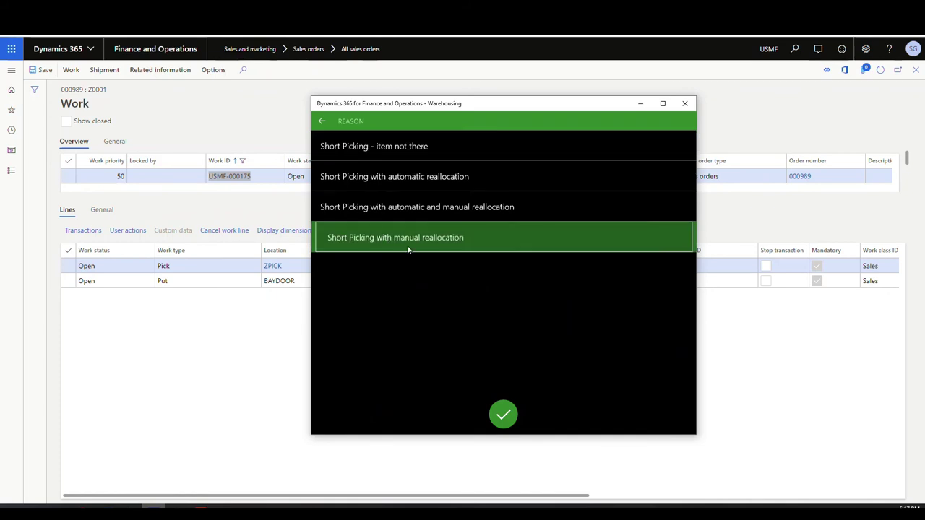
pyautogui.click(503, 414)
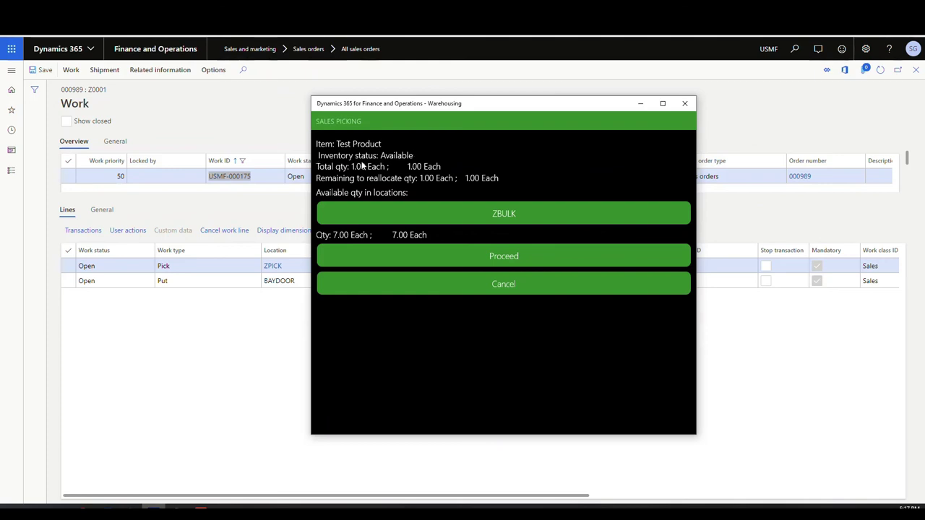
pyautogui.click(516, 212)
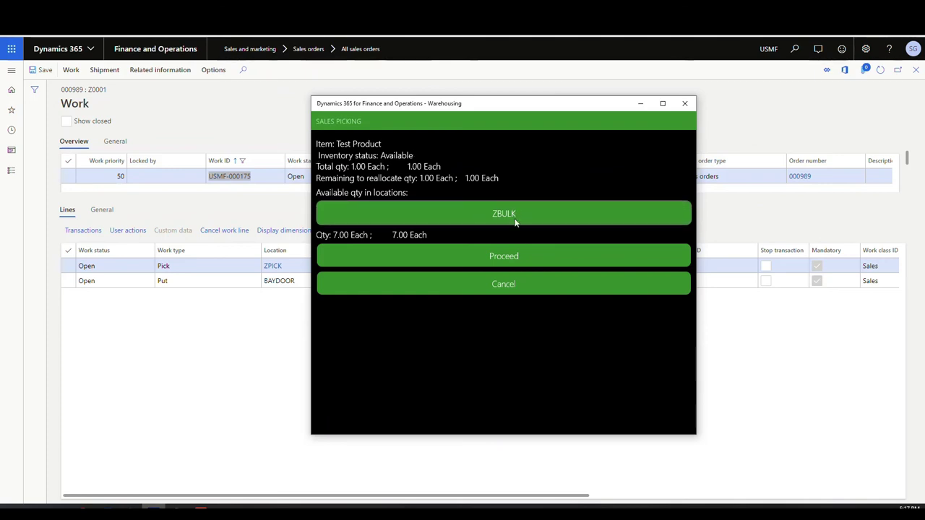
pyautogui.click(511, 257)
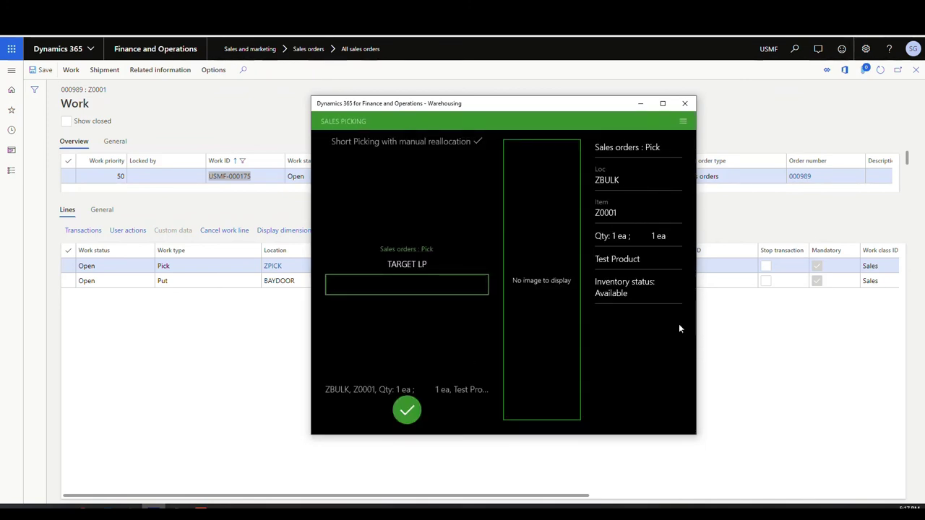
pyautogui.click(408, 410)
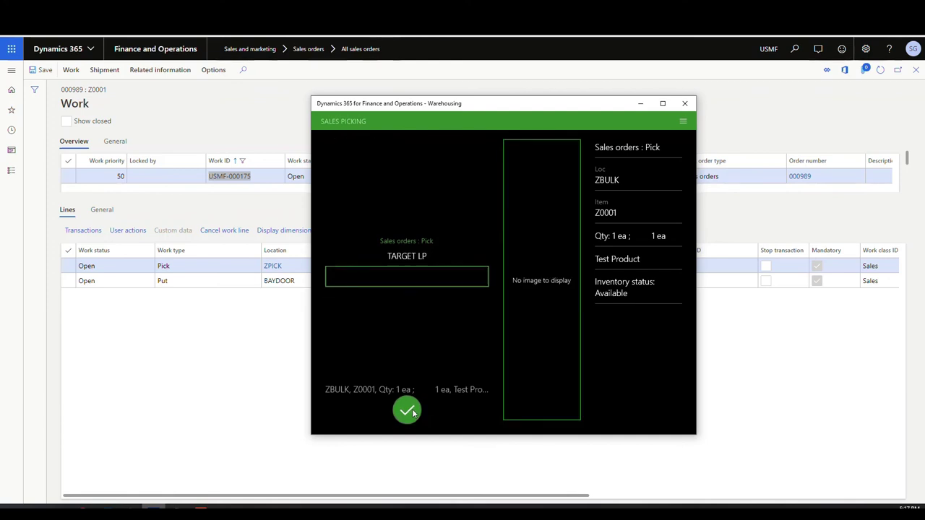
# Switch back to Finance and Operations and refresh work USMF-000175 to check its lines.
pyautogui.click(224, 372)
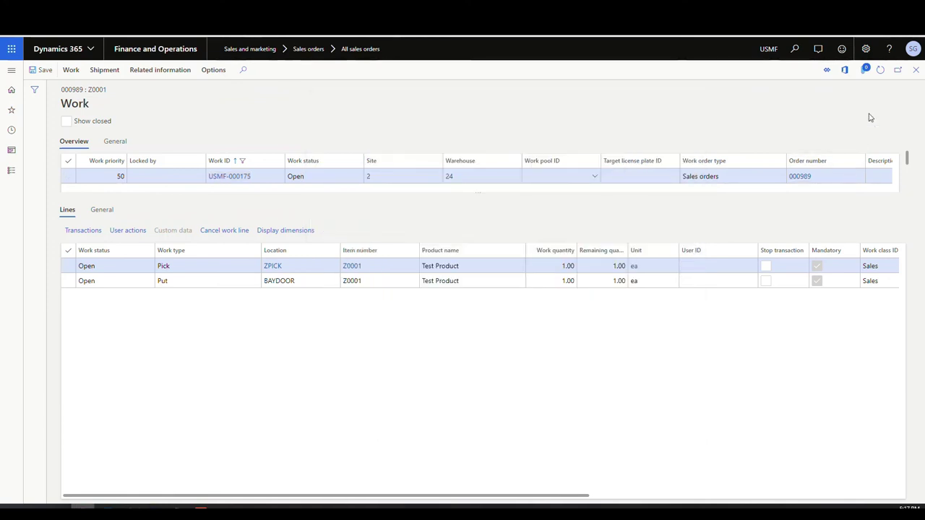
pyautogui.click(880, 69)
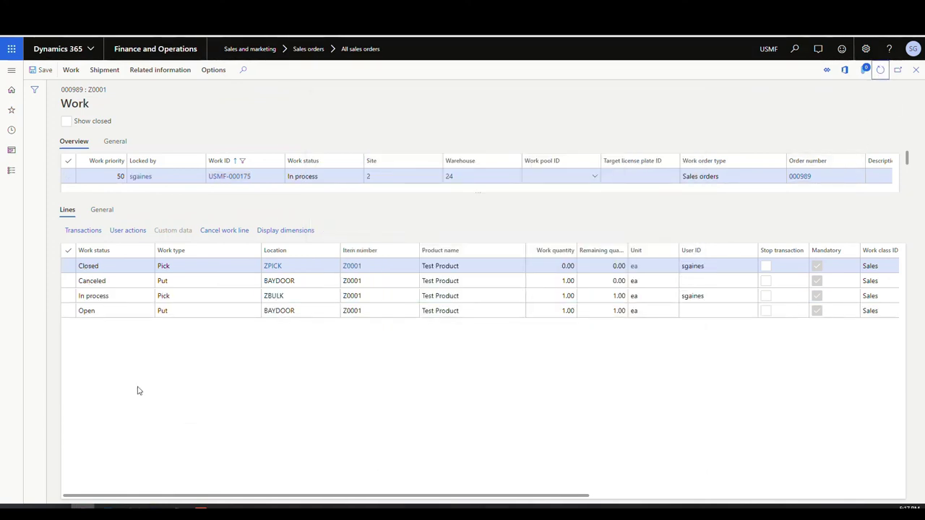